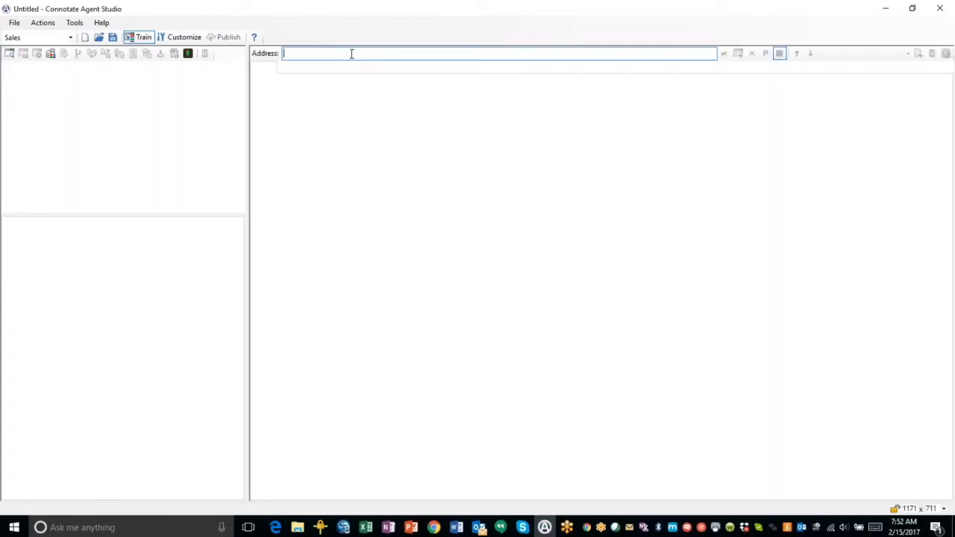
pyautogui.rightClick(351, 54)
pyautogui.click(364, 106)
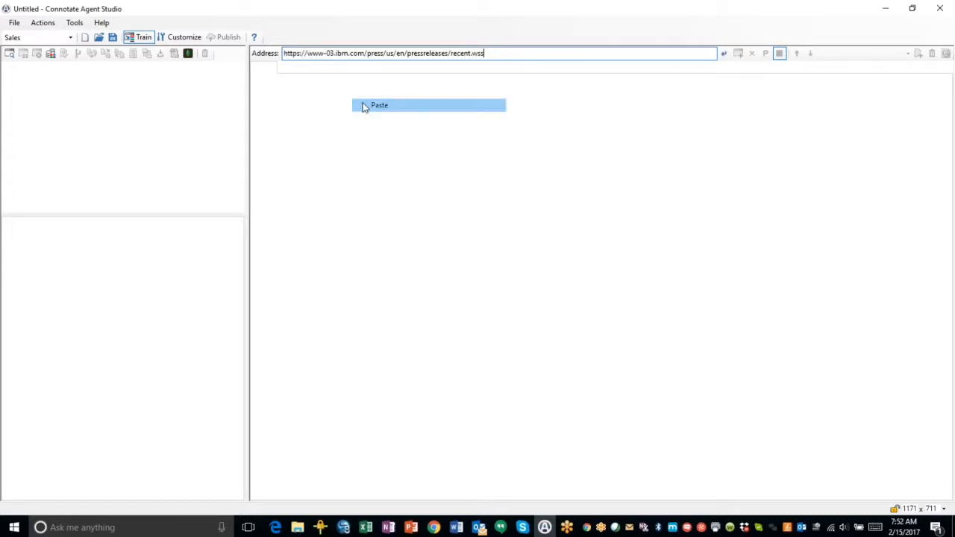
pyautogui.click(725, 57)
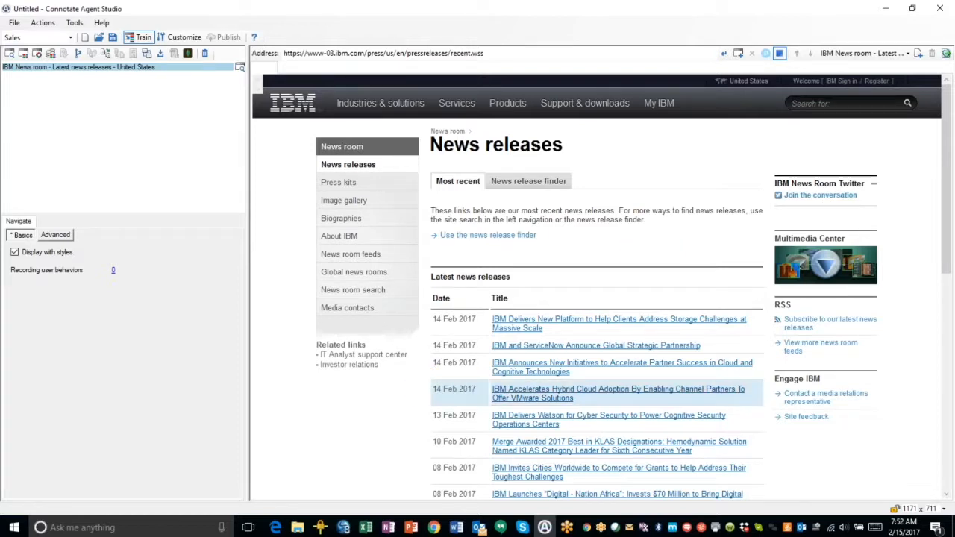
# Add a Web Page Extract action and choose the Sales-PressRelease schema
pyautogui.click(41, 24)
pyautogui.click(75, 47)
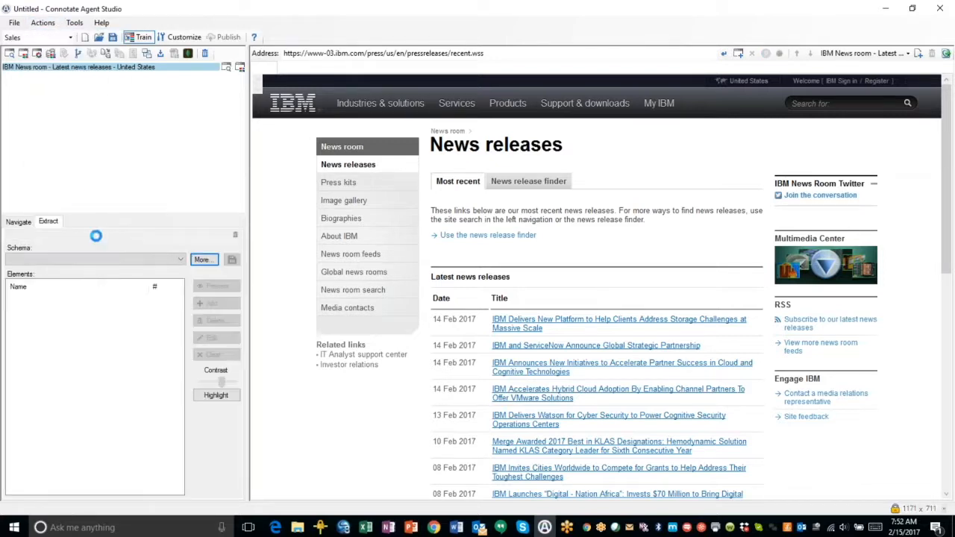
pyautogui.click(180, 260)
pyautogui.scroll(-6, 132, 363)
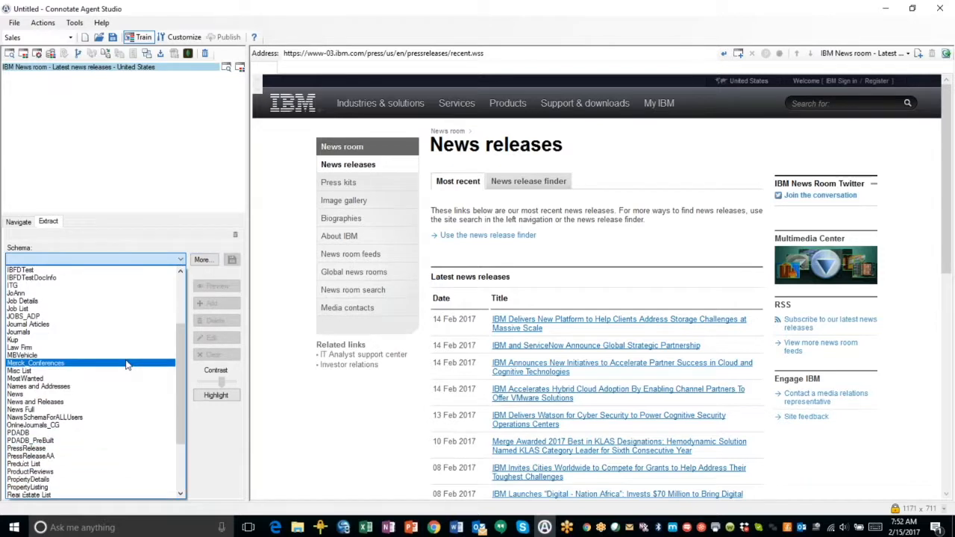
pyautogui.scroll(-3, 127, 363)
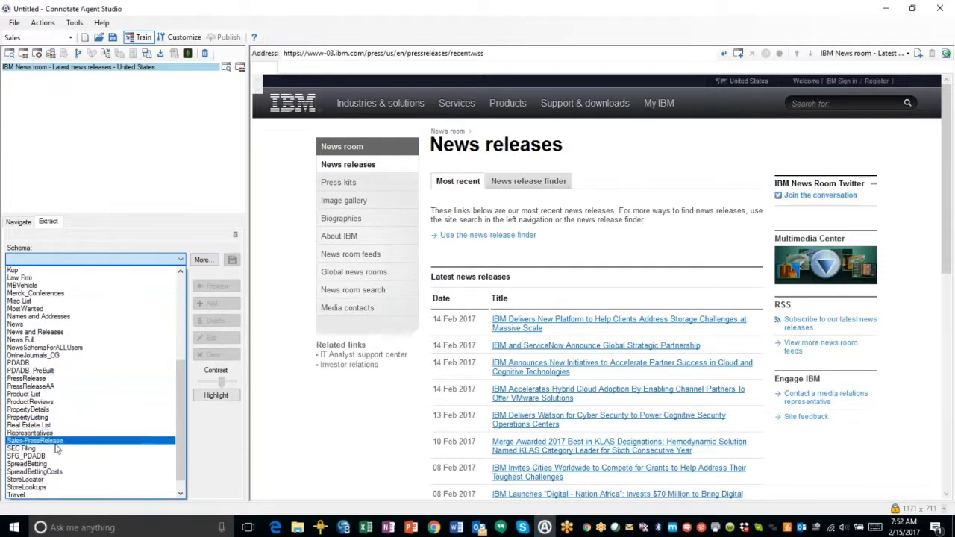
pyautogui.click(56, 442)
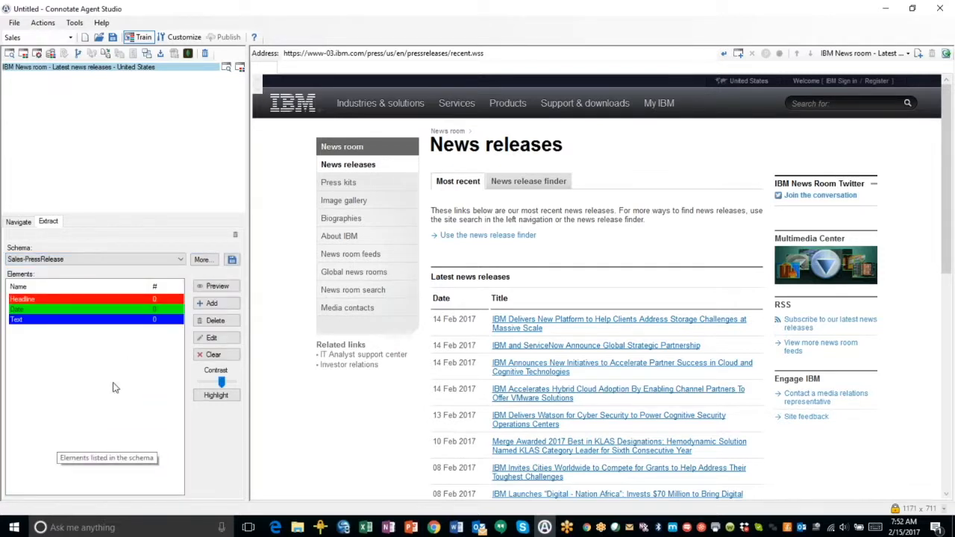
# Label the first release's date, 14 Feb 2017, as Date
pyautogui.click(446, 321)
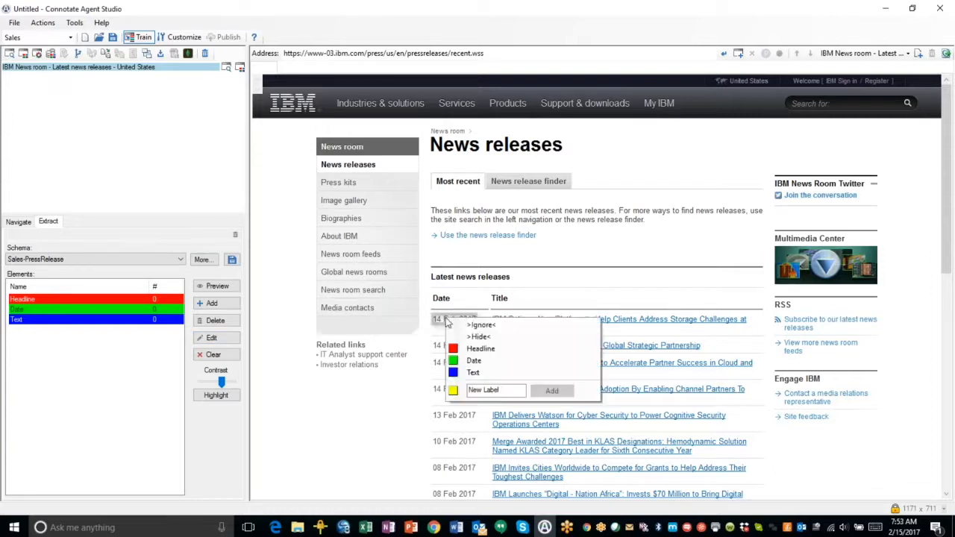
pyautogui.click(474, 361)
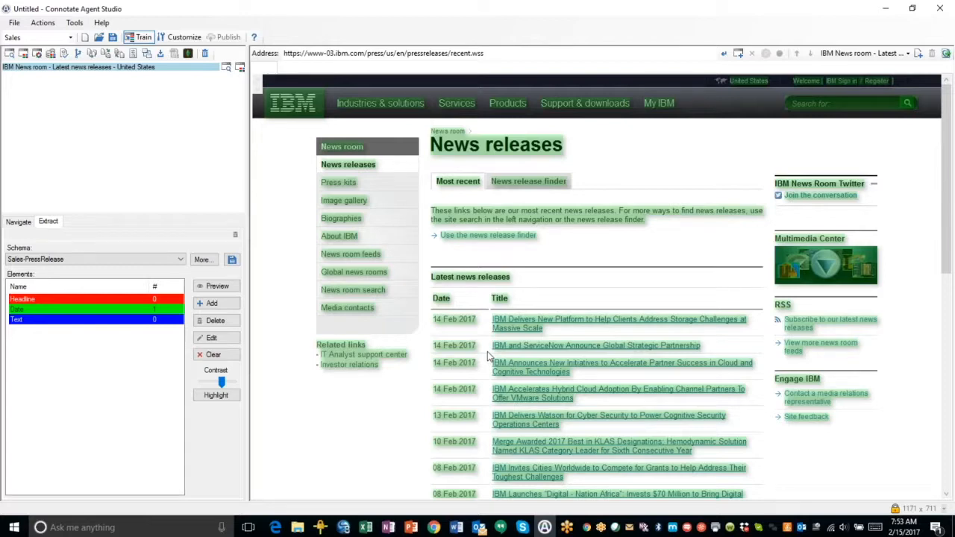
# Label the first release's title as Headline and mark two page areas above the list as ignored
pyautogui.click(514, 321)
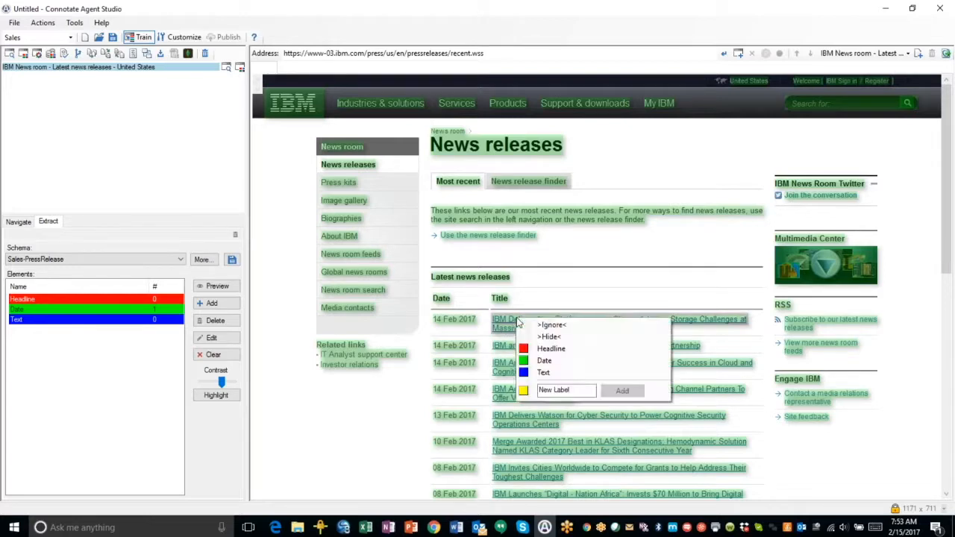
pyautogui.click(550, 349)
pyautogui.click(523, 220)
pyautogui.click(547, 224)
pyautogui.click(471, 188)
pyautogui.click(506, 192)
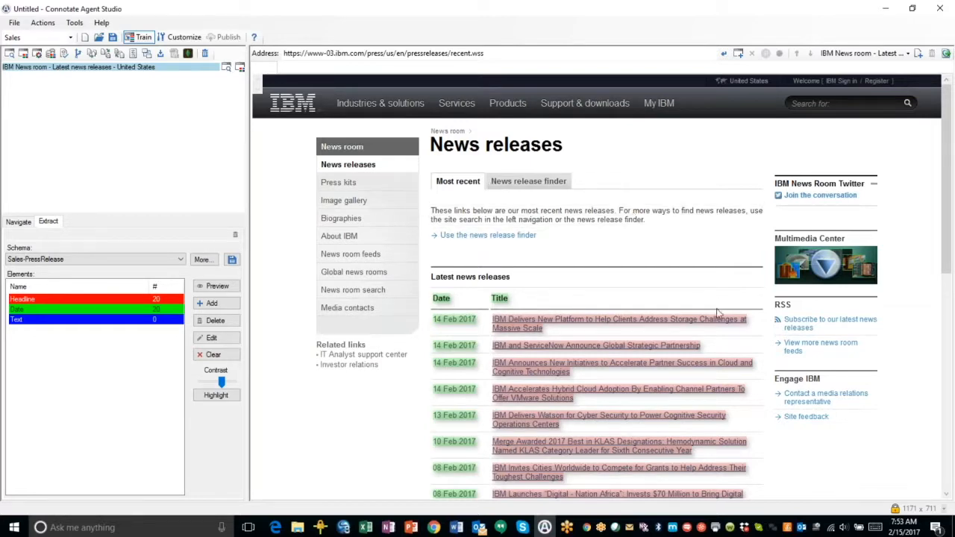
# Mark the Date column header of the news releases table as ignored
pyautogui.scroll(-4, 798, 452)
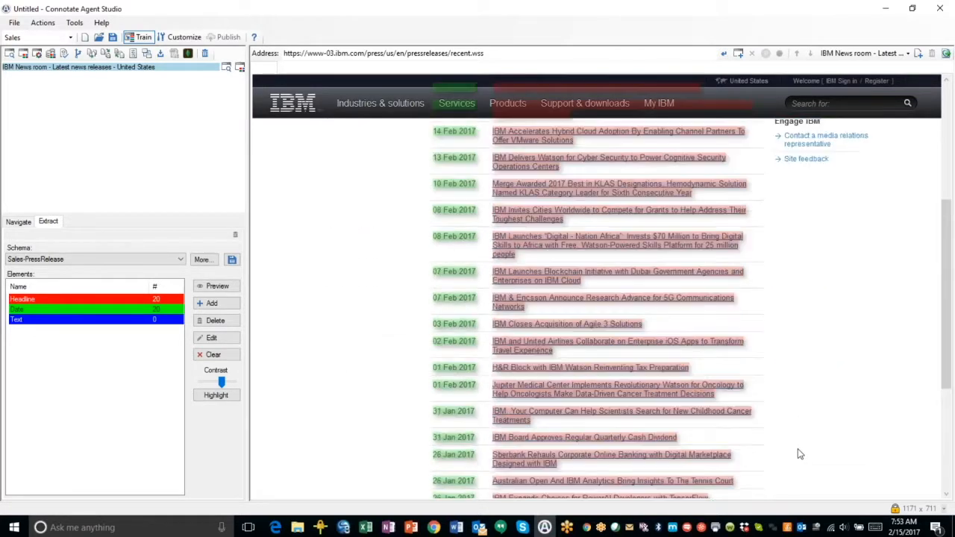
pyautogui.scroll(4, 798, 448)
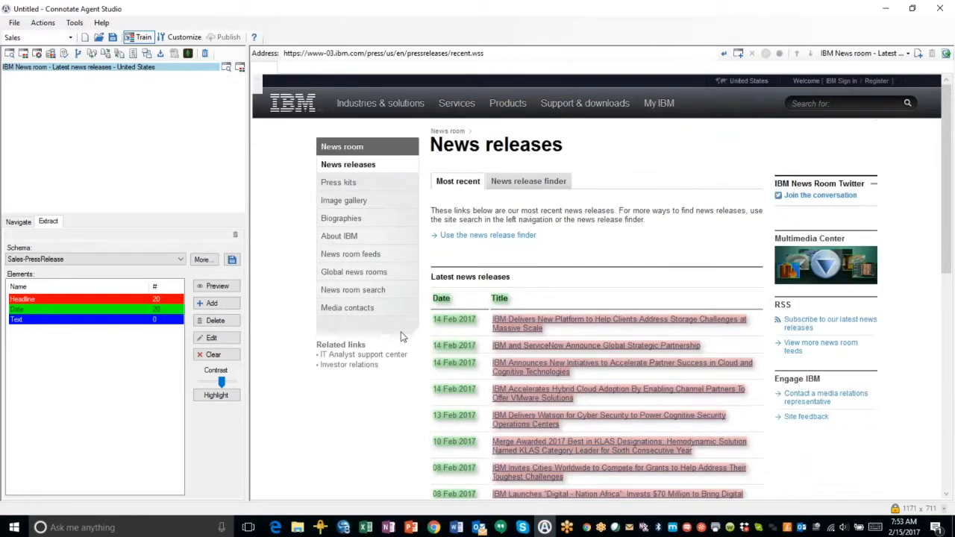
pyautogui.click(442, 299)
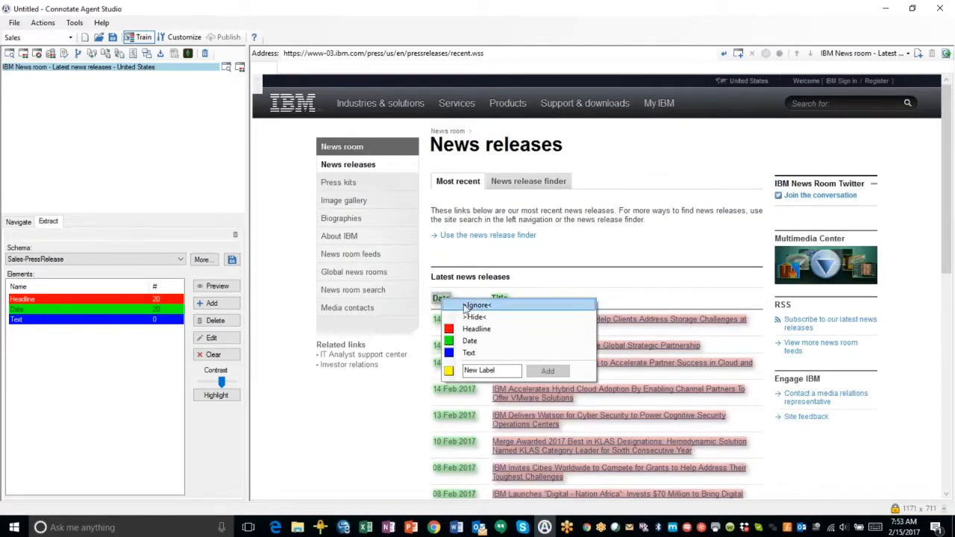
pyautogui.click(466, 306)
# Label the second, third and fourth release dates as Date
pyautogui.click(445, 345)
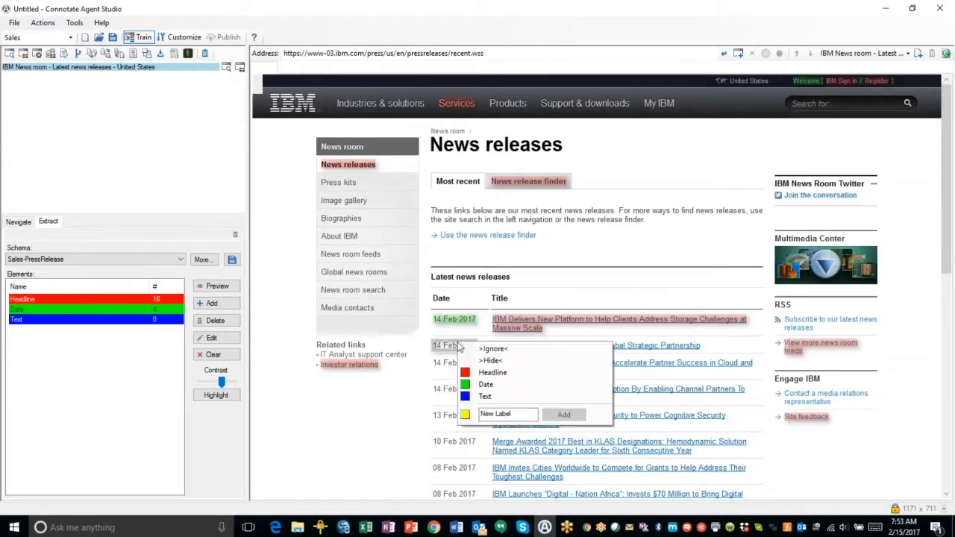
pyautogui.click(486, 385)
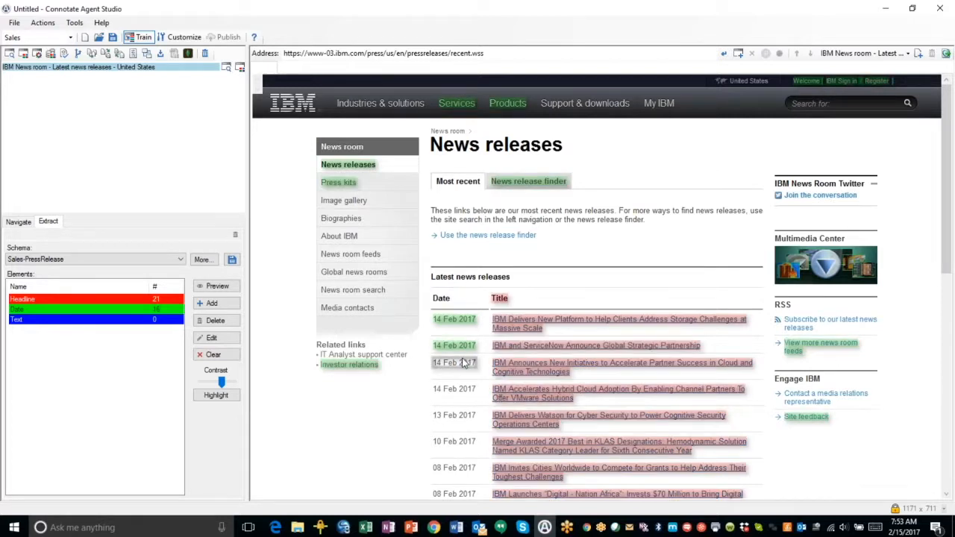
pyautogui.click(464, 368)
pyautogui.click(482, 406)
pyautogui.click(456, 391)
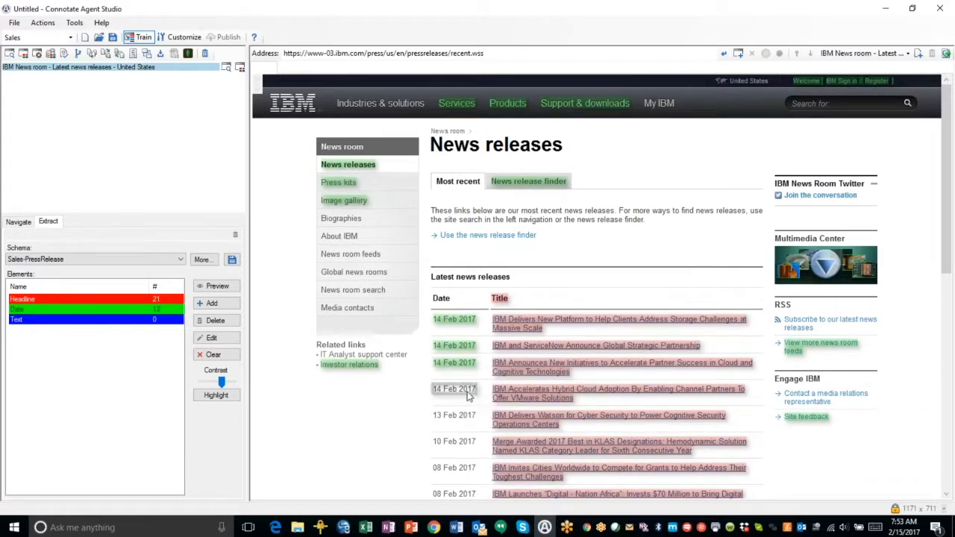
pyautogui.click(484, 429)
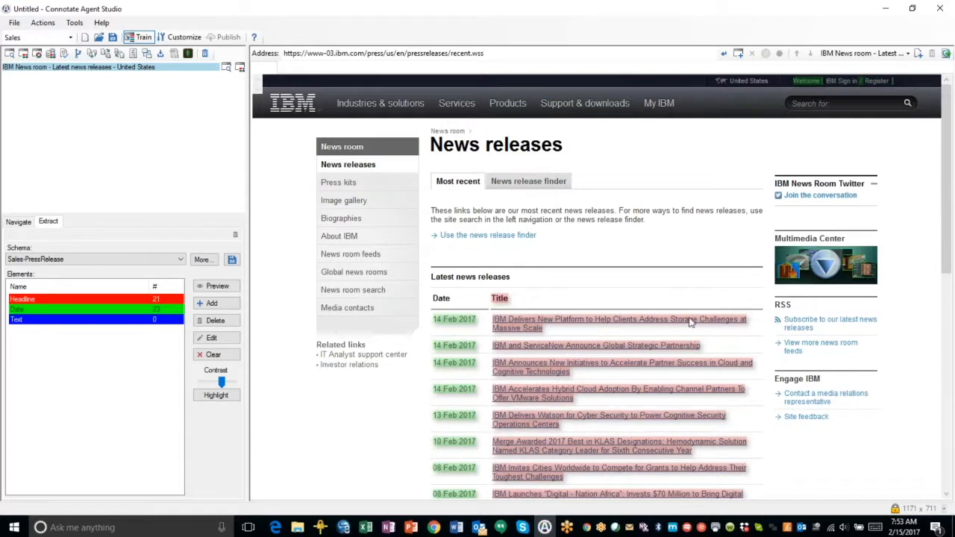
# Mark the Title column header and the Latest news releases heading as ignored
pyautogui.click(500, 303)
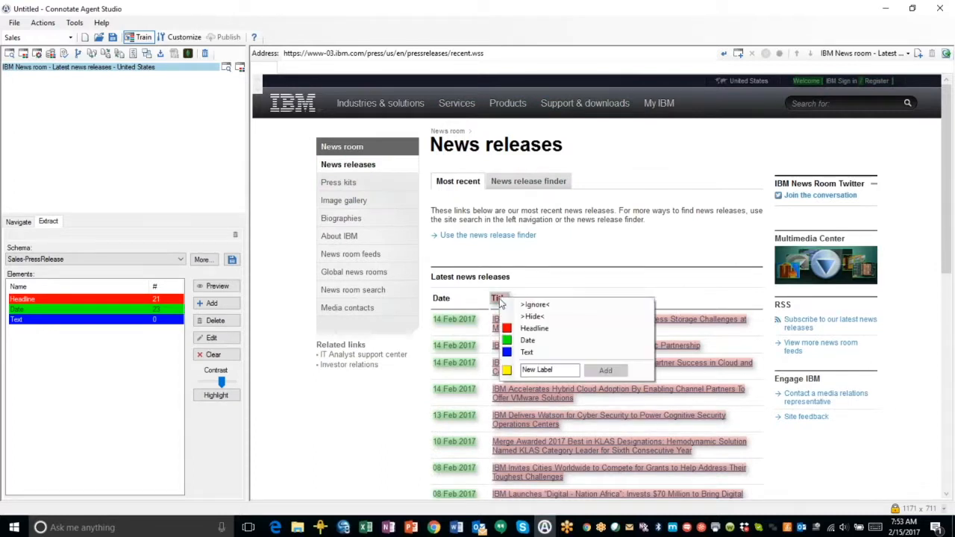
pyautogui.click(520, 306)
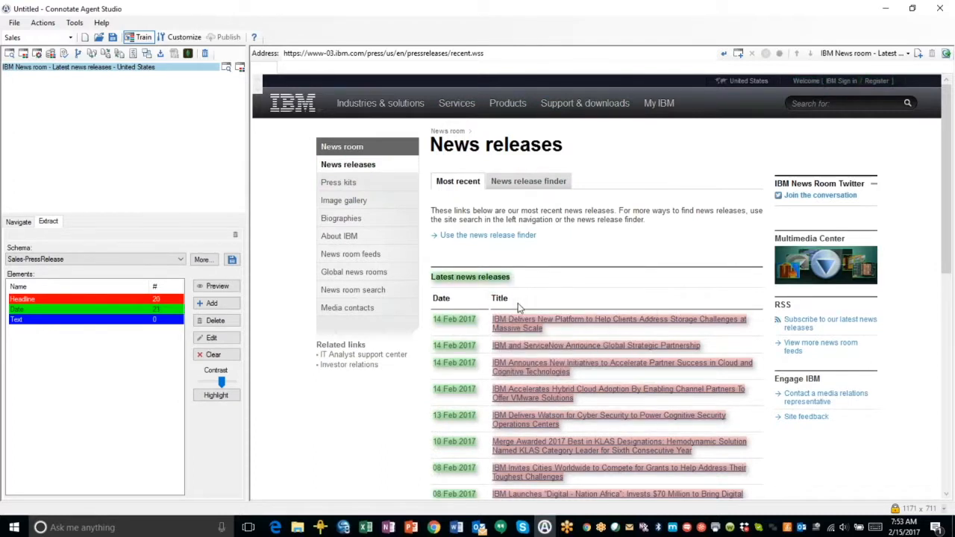
pyautogui.click(490, 275)
pyautogui.click(504, 284)
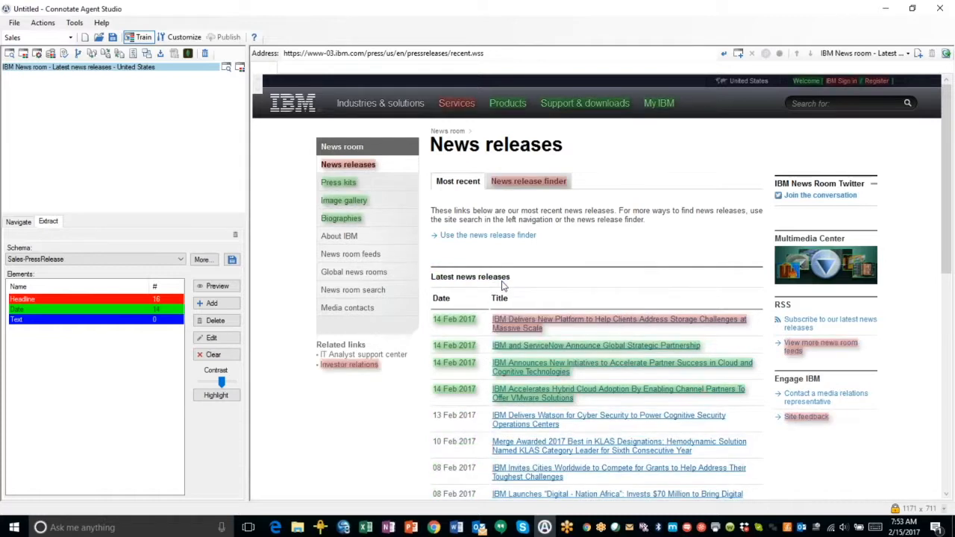
# Label the 13 Feb 2017 release date as Date and mark the welcome banner as ignored
pyautogui.click(467, 415)
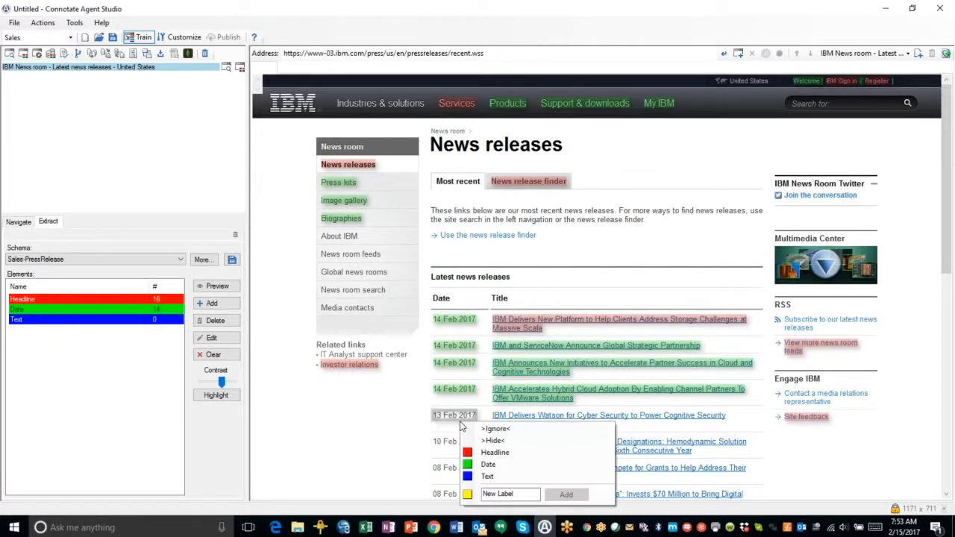
pyautogui.click(481, 464)
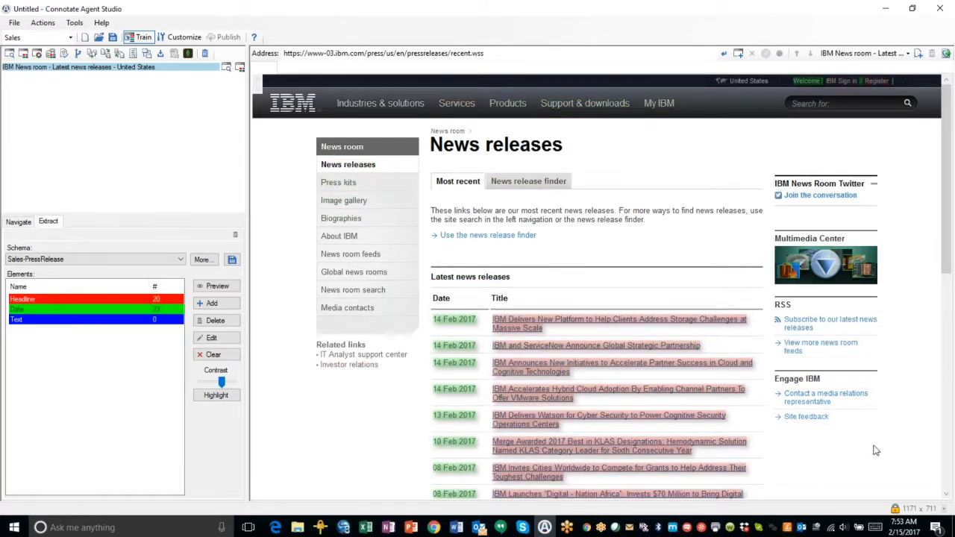
pyautogui.click(802, 78)
pyautogui.click(815, 82)
# Review the labelled release list and preview the extracted sample data
pyautogui.scroll(-3, 648, 308)
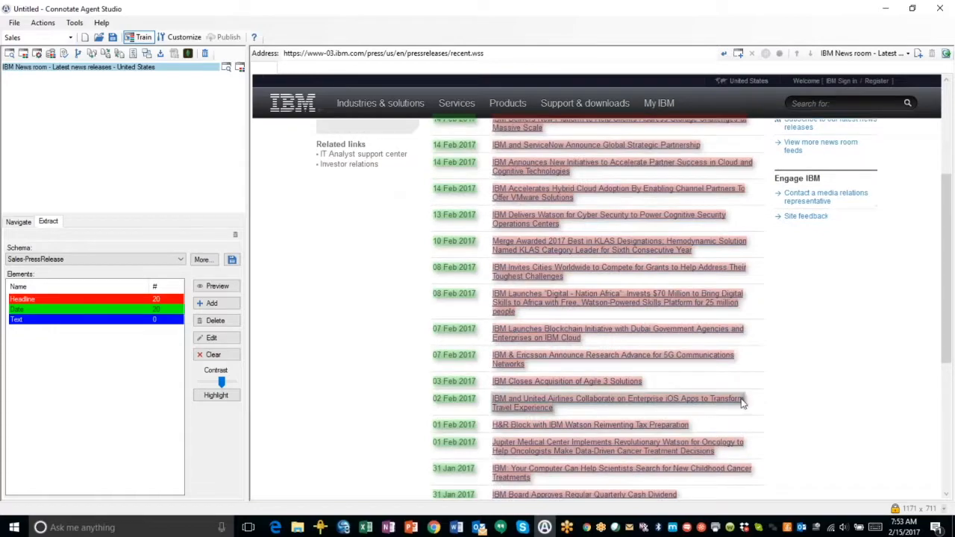
pyautogui.scroll(-2, 822, 390)
pyautogui.scroll(-2, 822, 390)
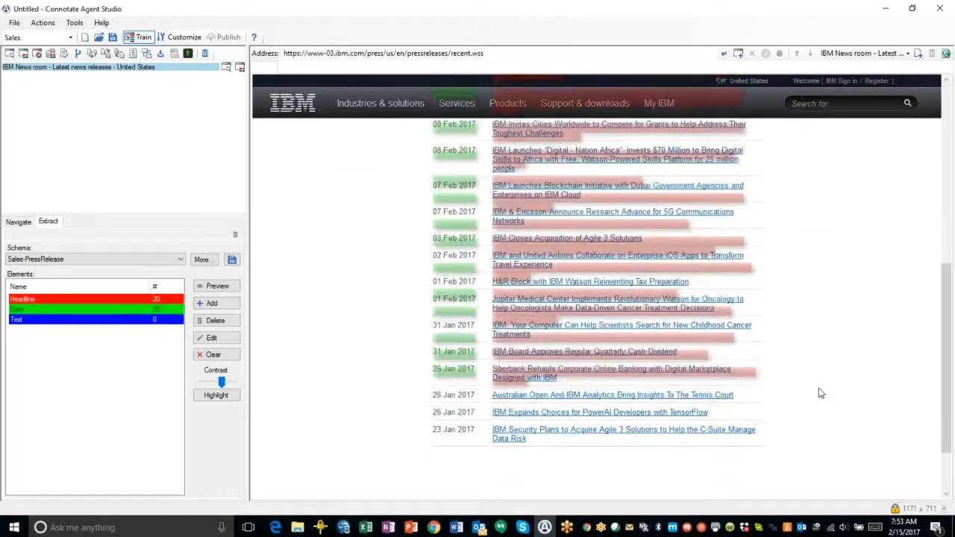
pyautogui.scroll(4, 821, 392)
pyautogui.scroll(3, 821, 393)
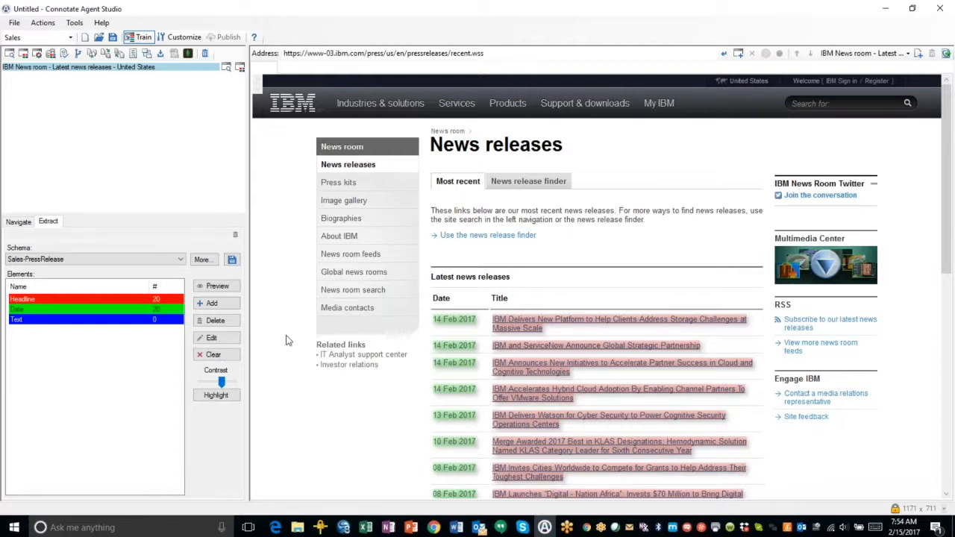
pyautogui.click(215, 287)
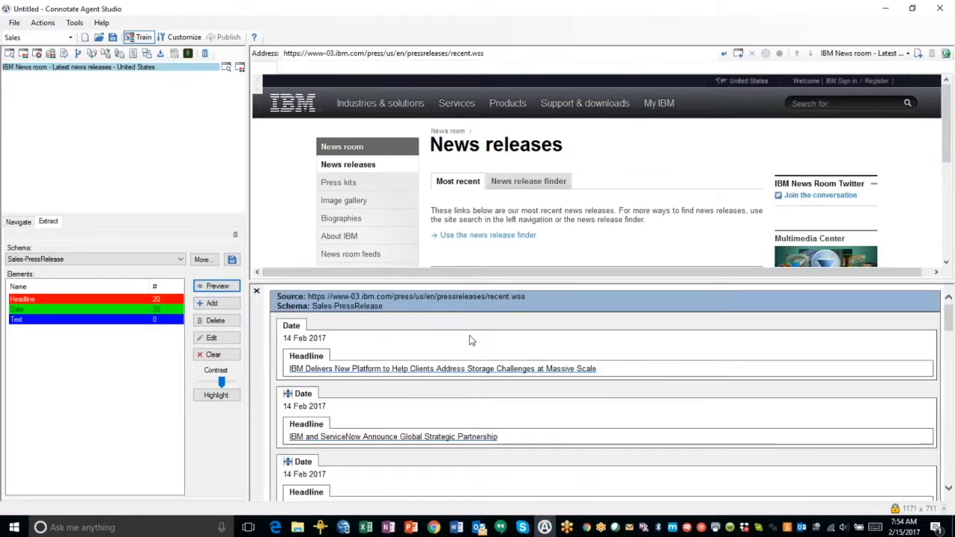
pyautogui.scroll(-3, 482, 366)
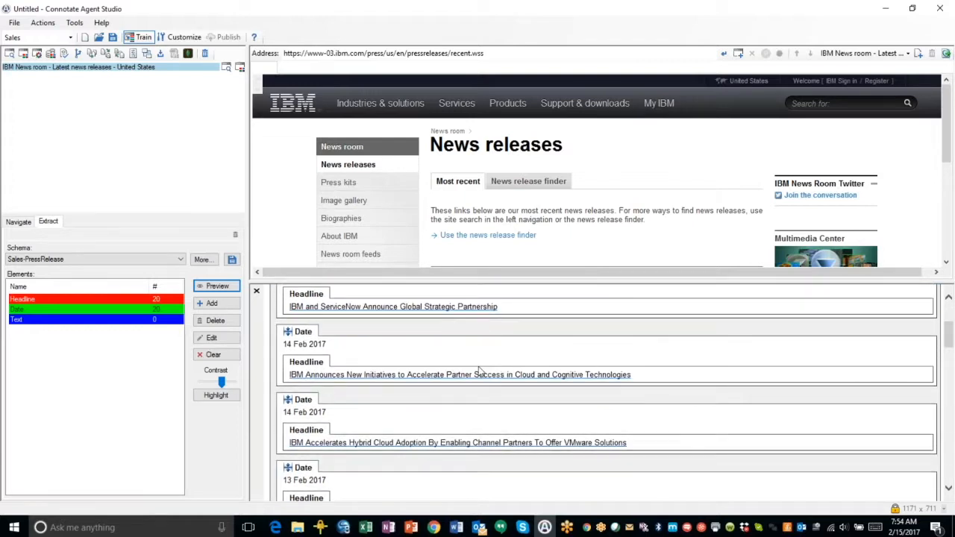
pyautogui.scroll(-3, 478, 370)
pyautogui.scroll(6, 471, 428)
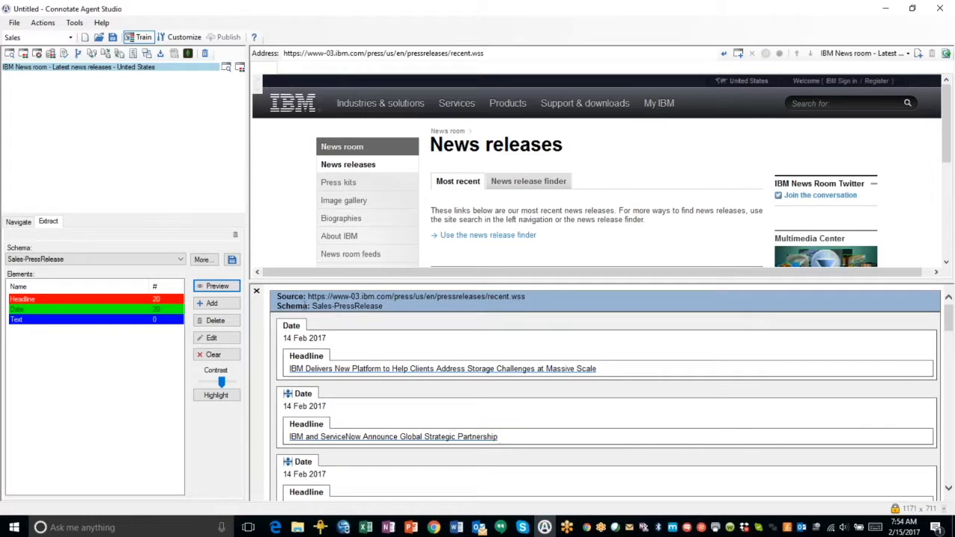
pyautogui.click(257, 292)
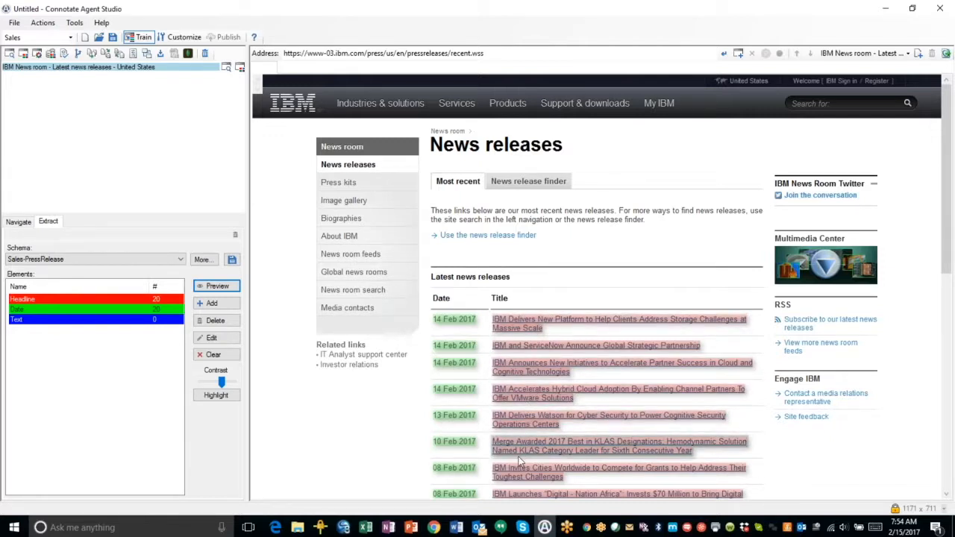
# Add a Get Details action on the Sales-PressRelease Headline element and generate the link set
pyautogui.click(55, 23)
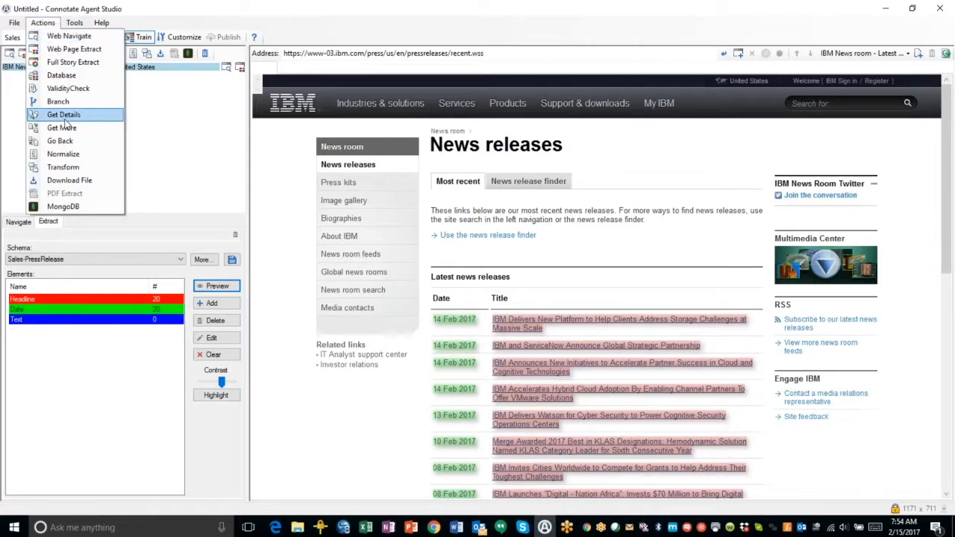
pyautogui.click(64, 116)
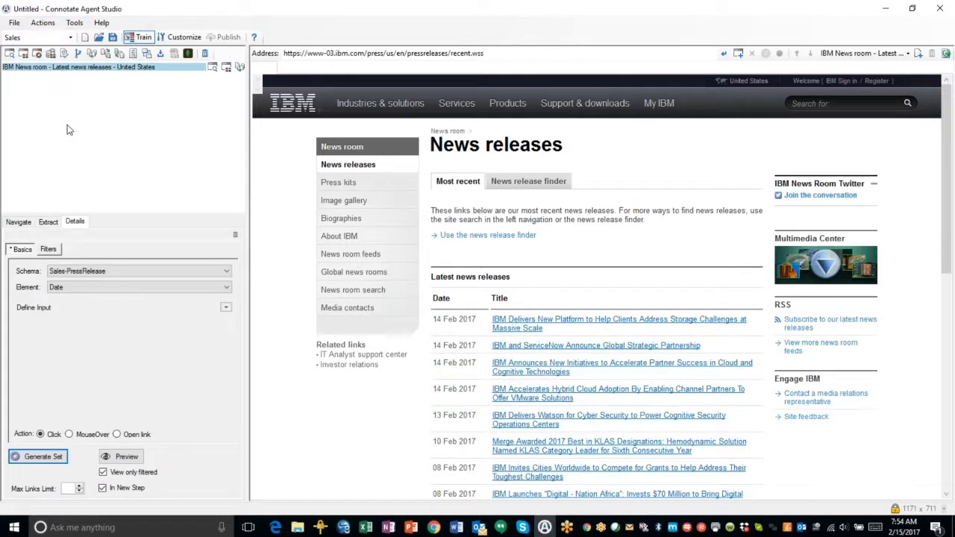
pyautogui.click(207, 278)
pyautogui.click(207, 278)
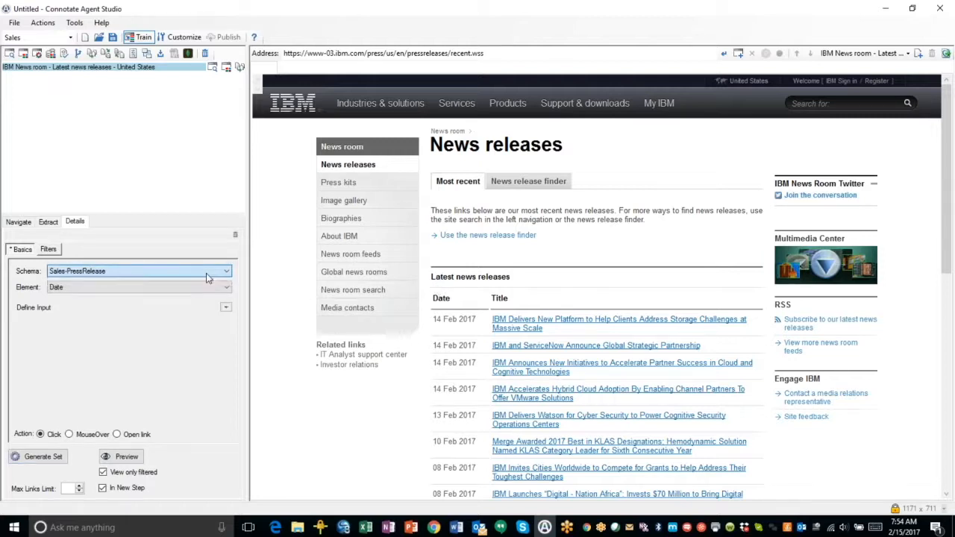
pyautogui.click(215, 289)
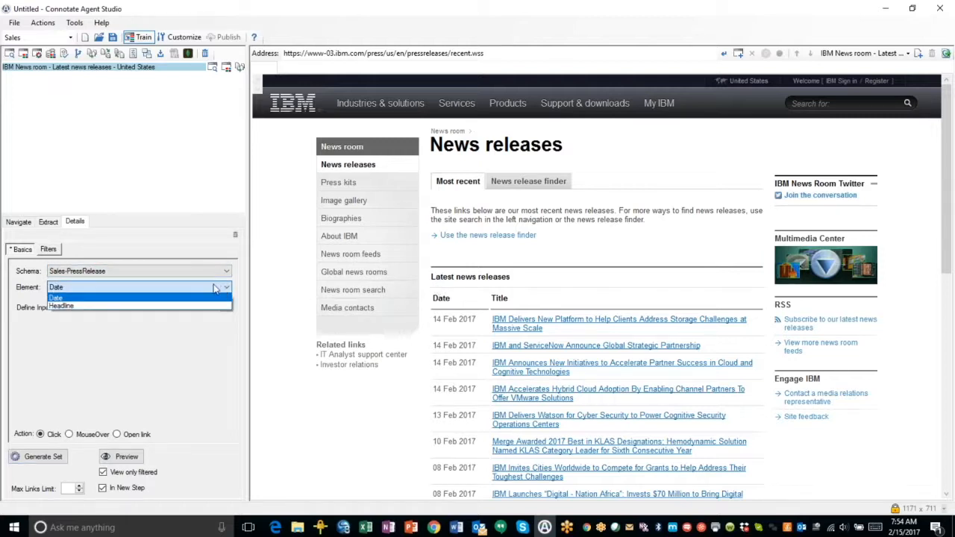
pyautogui.click(75, 307)
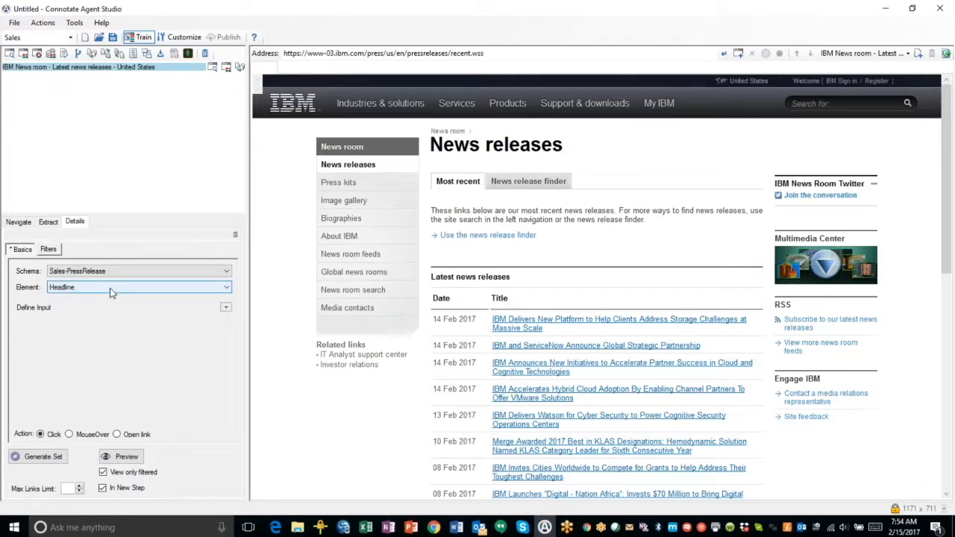
pyautogui.click(45, 458)
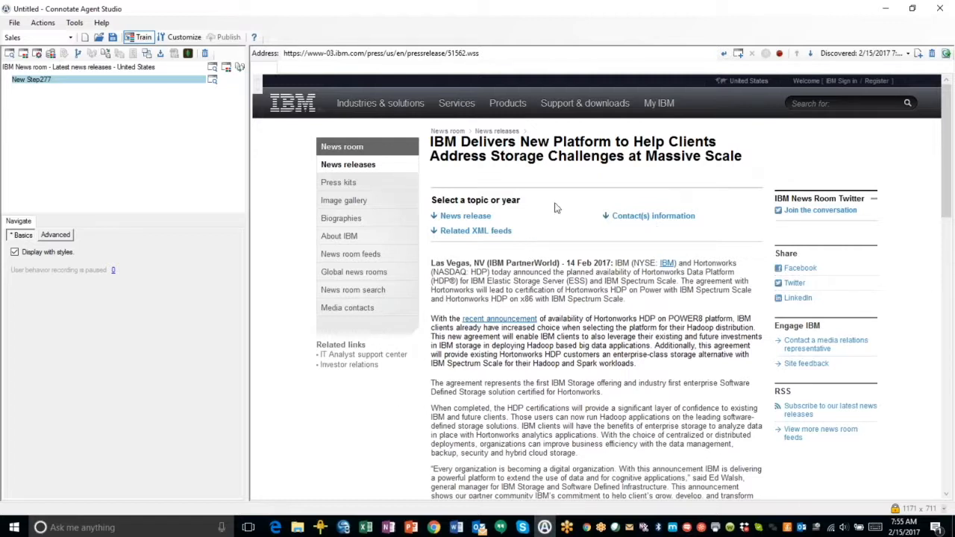
# Switch to extraction on the press release detail page and choose the Sales-PressRelease schema
pyautogui.click(43, 23)
pyautogui.click(45, 48)
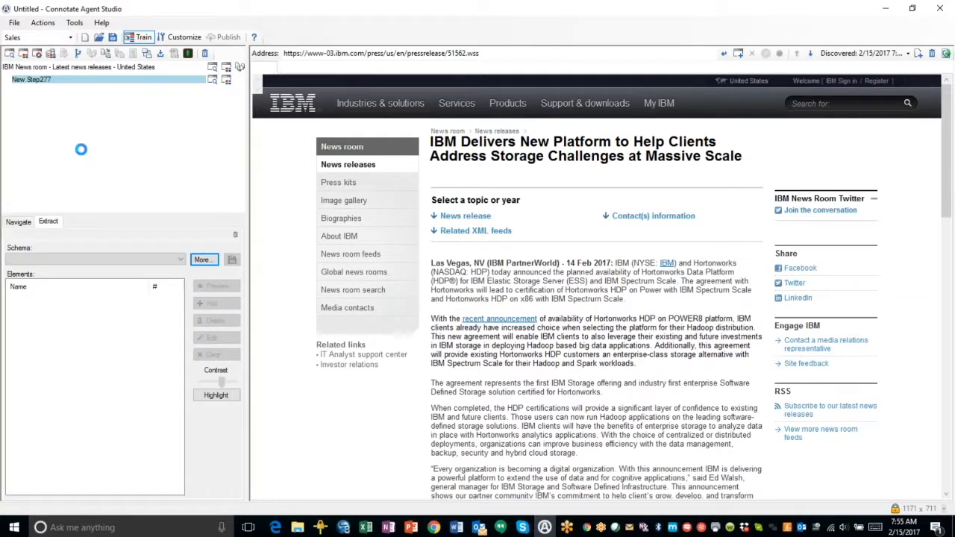
pyautogui.click(181, 261)
pyautogui.scroll(-7, 134, 359)
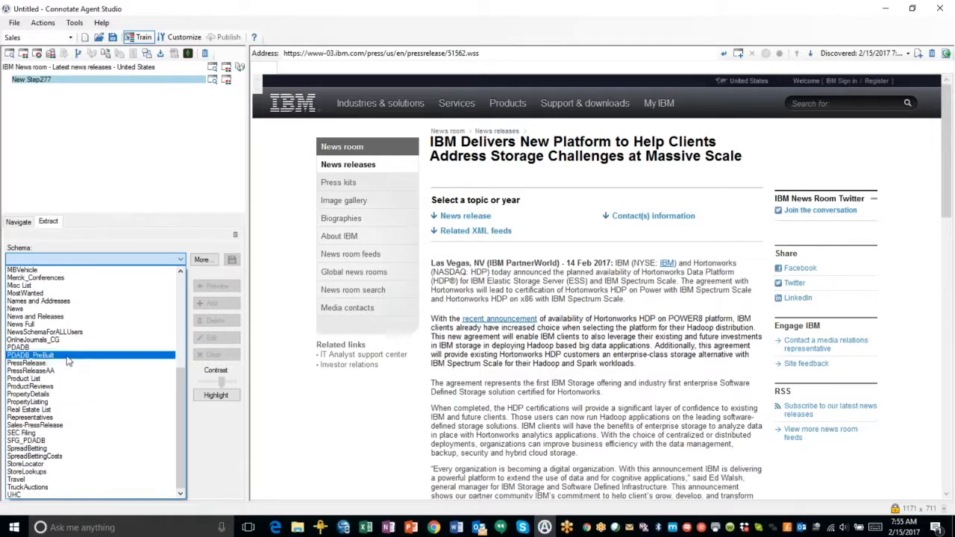
pyautogui.click(46, 426)
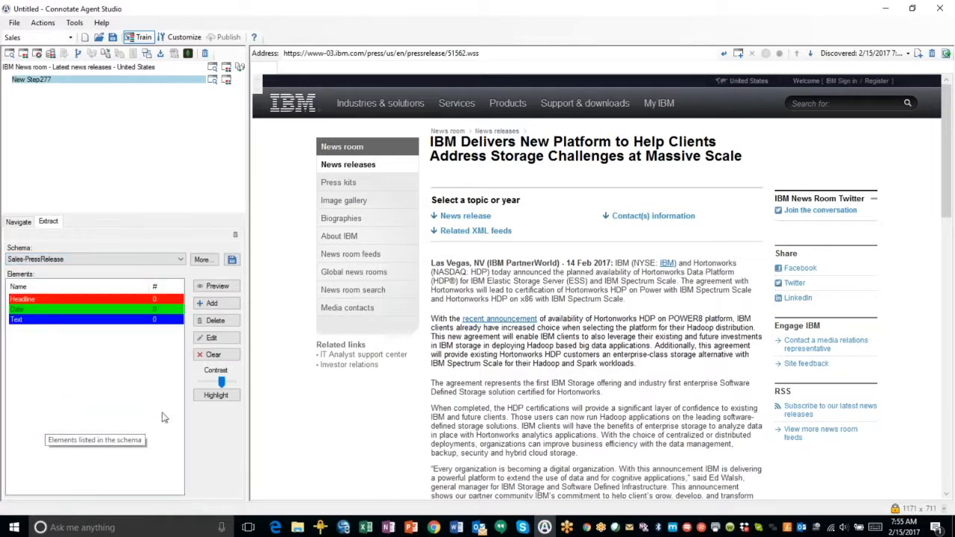
# Label the opening paragraph of the press release body as Text
pyautogui.click(460, 263)
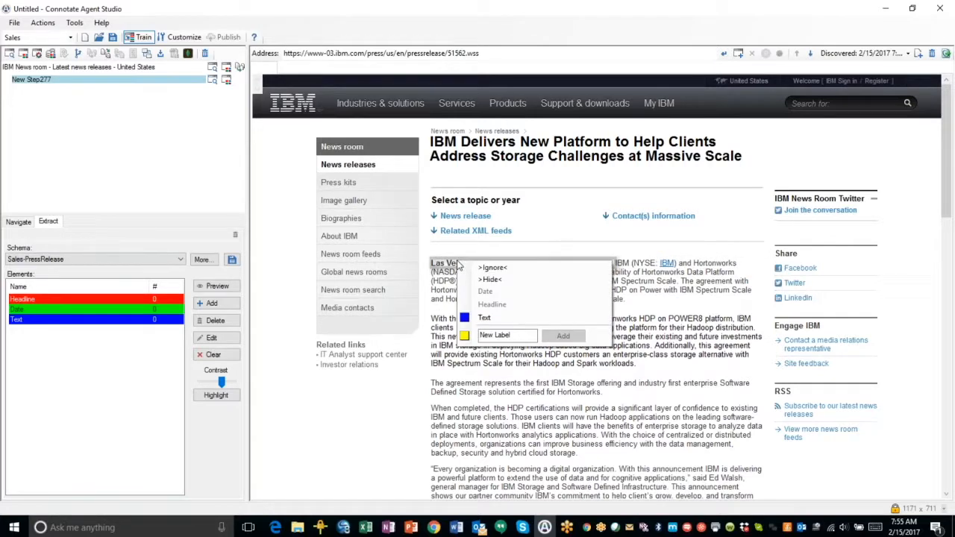
pyautogui.click(481, 318)
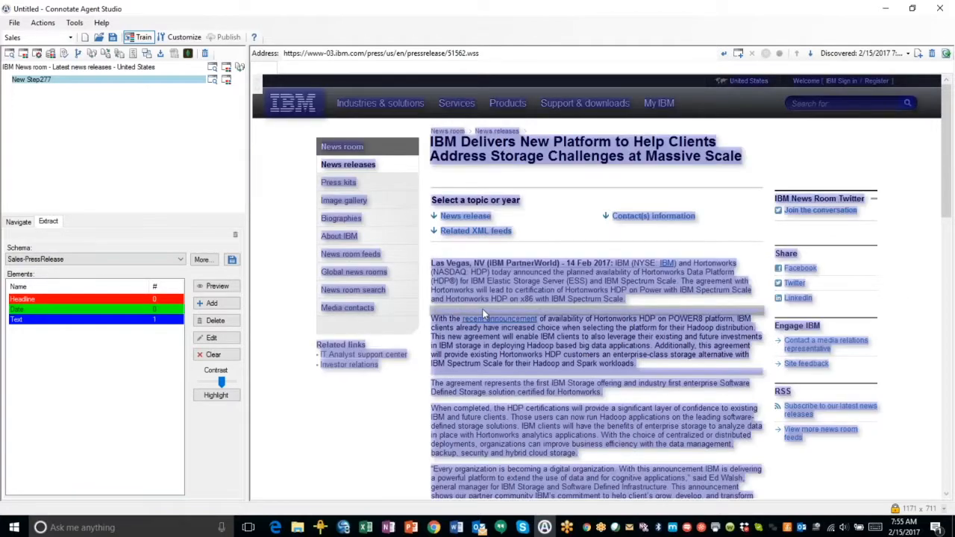
pyautogui.click(482, 233)
pyautogui.click(493, 236)
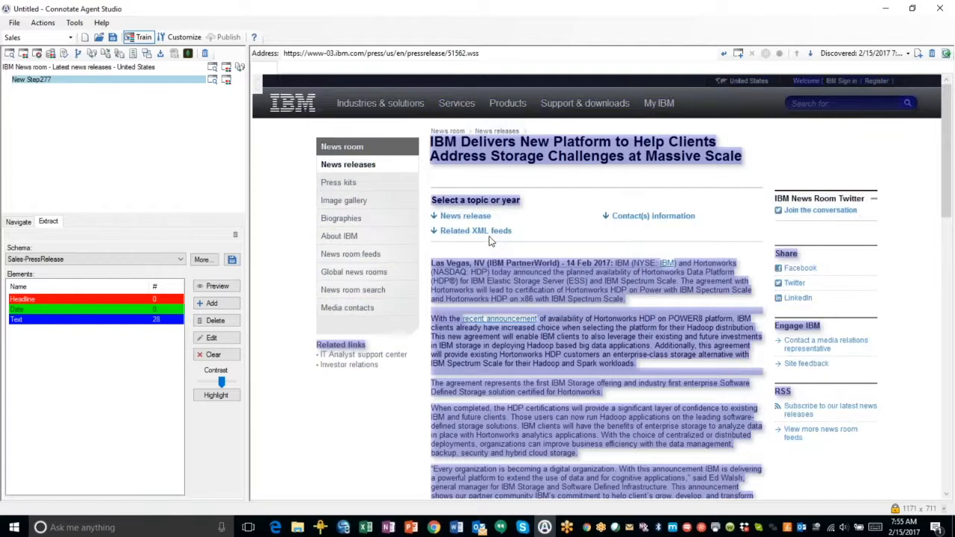
# Label the recent-announcement paragraph and the agreement paragraph of the release body as Text
pyautogui.click(497, 322)
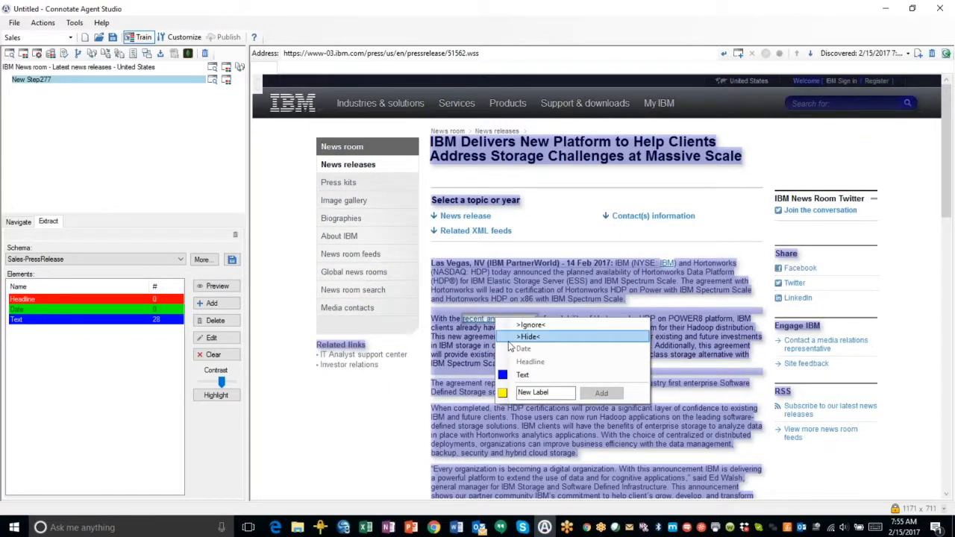
pyautogui.click(518, 375)
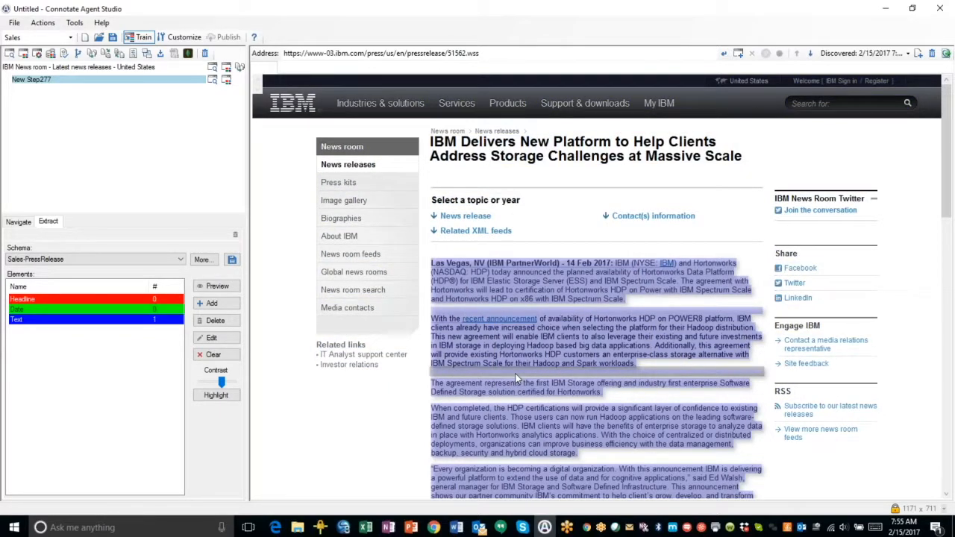
pyautogui.click(677, 374)
pyautogui.click(681, 378)
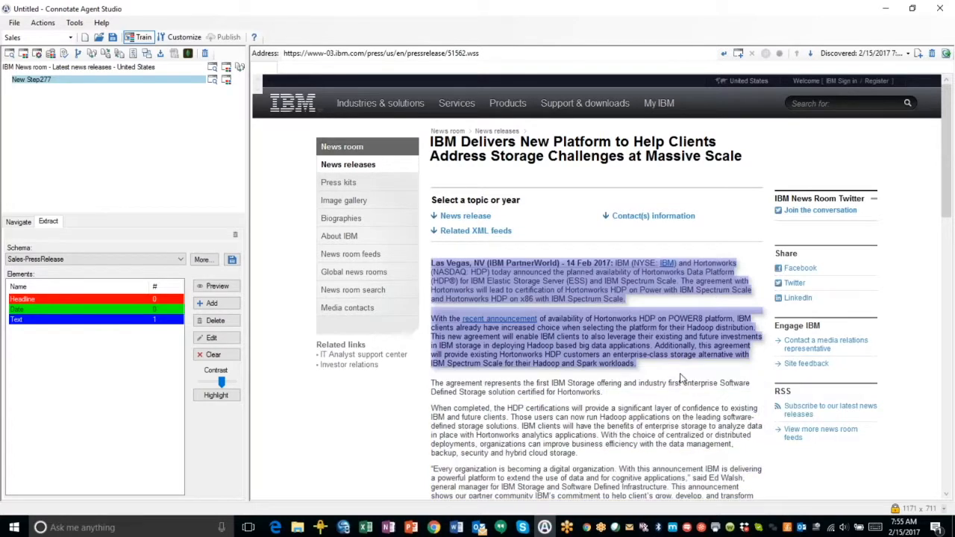
pyautogui.click(537, 400)
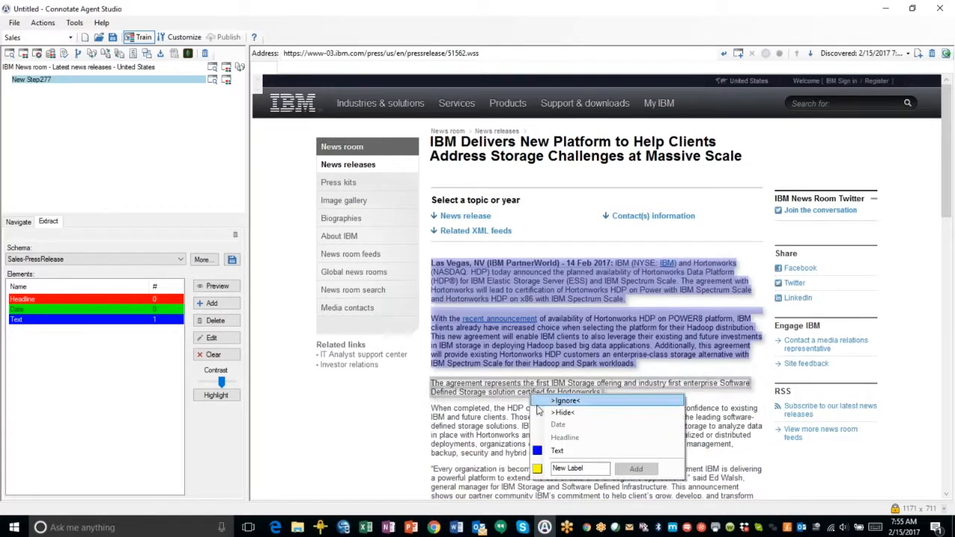
pyautogui.click(549, 450)
# Scroll through the whole release to review which body paragraphs are highlighted as Text
pyautogui.scroll(-3, 543, 443)
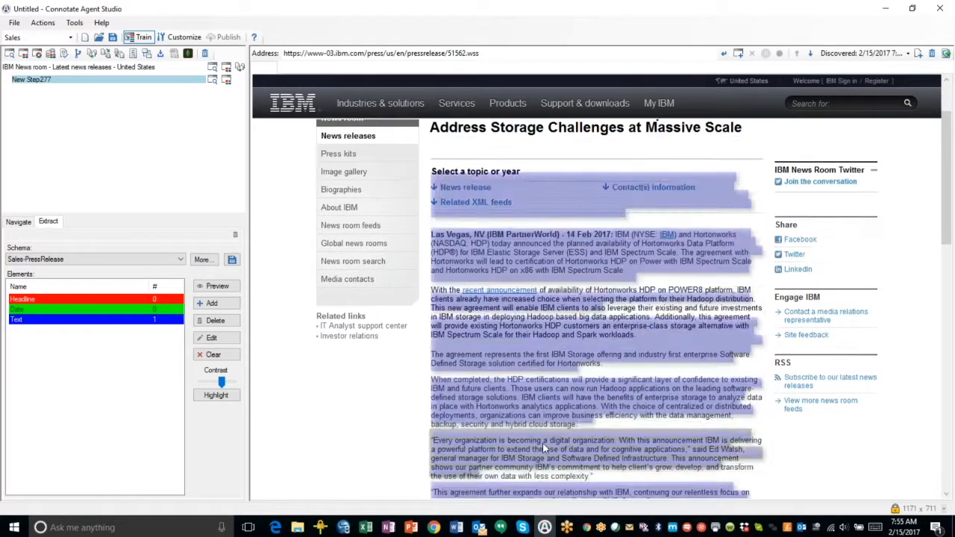
pyautogui.scroll(-5, 556, 409)
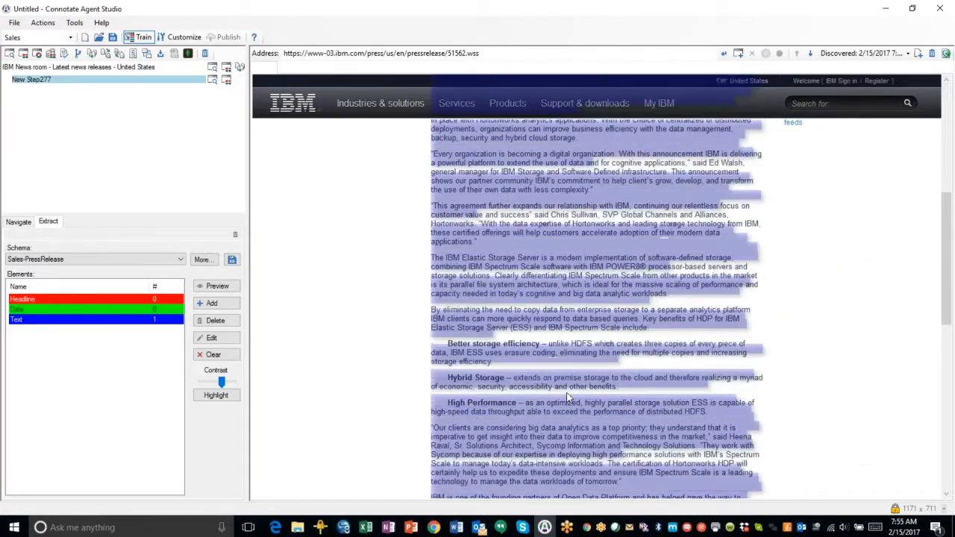
pyautogui.scroll(-2, 566, 392)
pyautogui.scroll(-3, 594, 389)
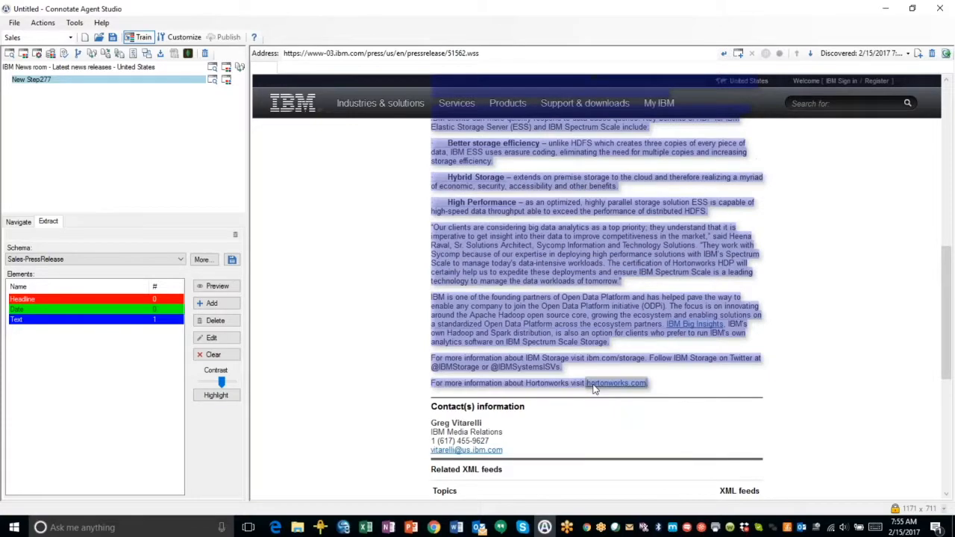
pyautogui.scroll(-3, 594, 389)
pyautogui.scroll(3, 598, 403)
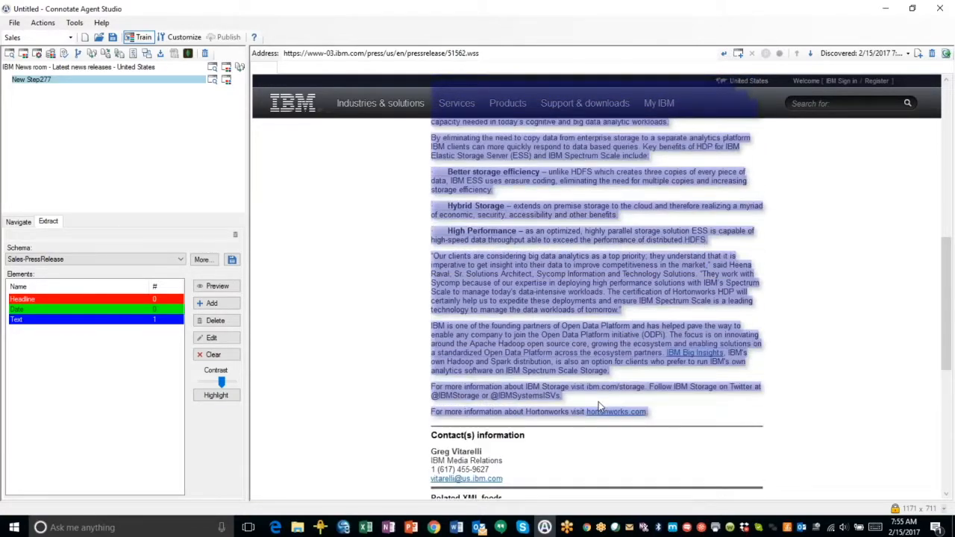
pyautogui.scroll(8, 598, 401)
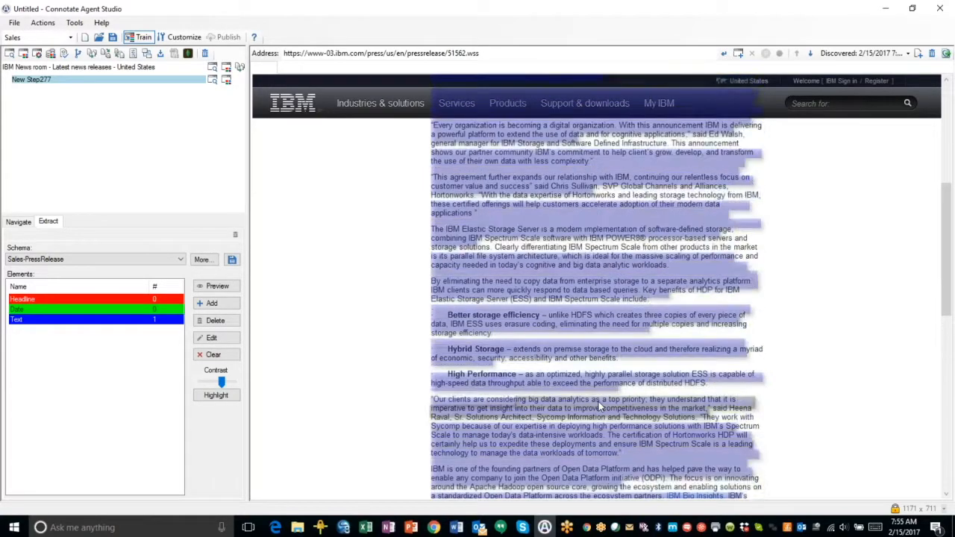
pyautogui.scroll(3, 598, 402)
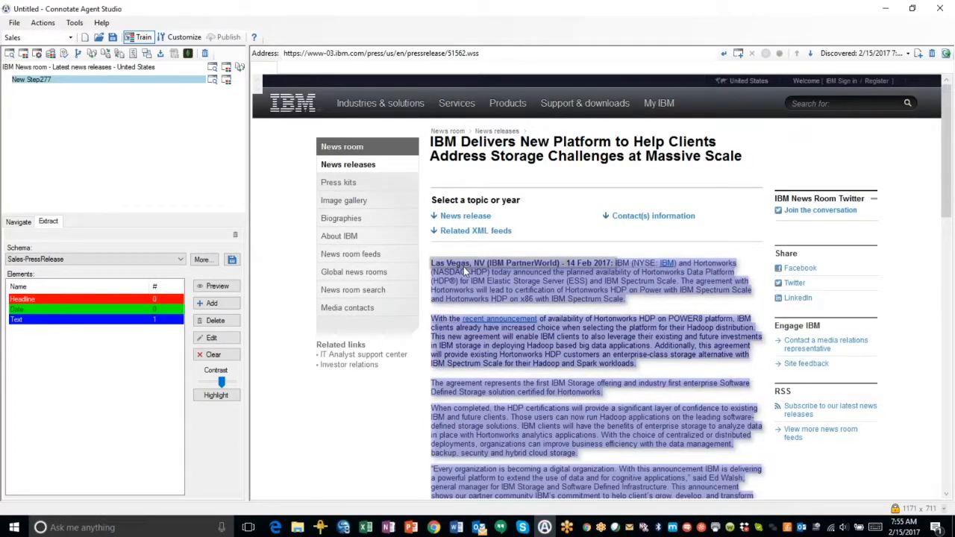
pyautogui.scroll(-3, 475, 307)
pyautogui.scroll(-10, 475, 306)
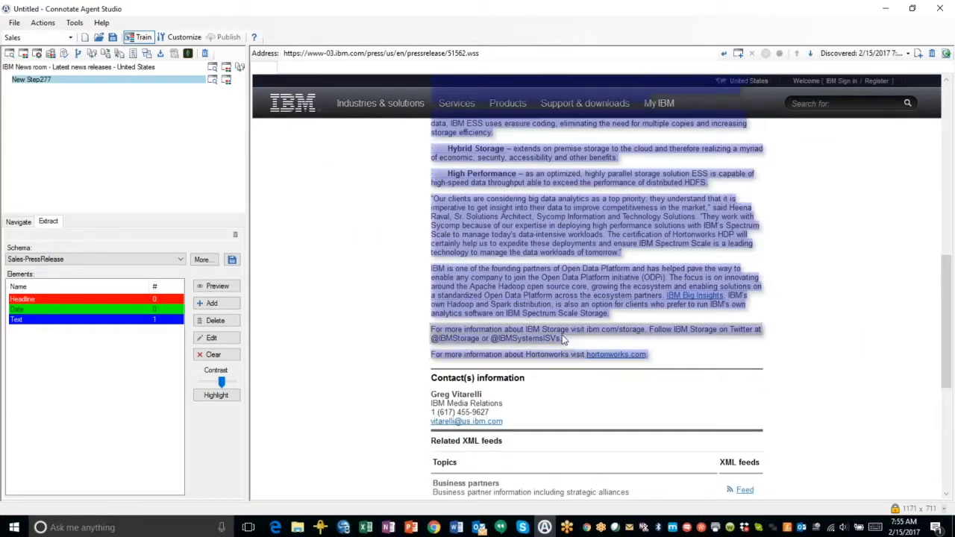
pyautogui.scroll(12, 565, 339)
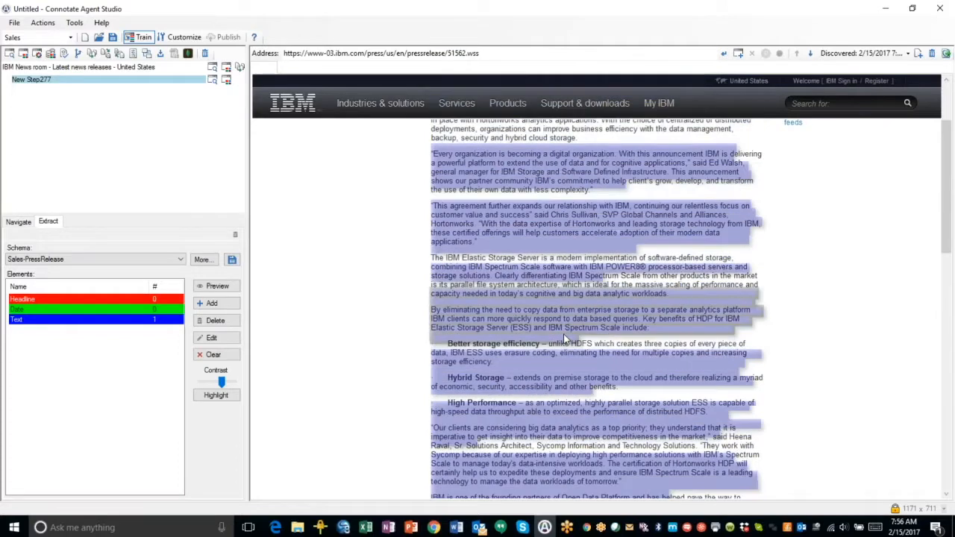
pyautogui.scroll(1, 564, 334)
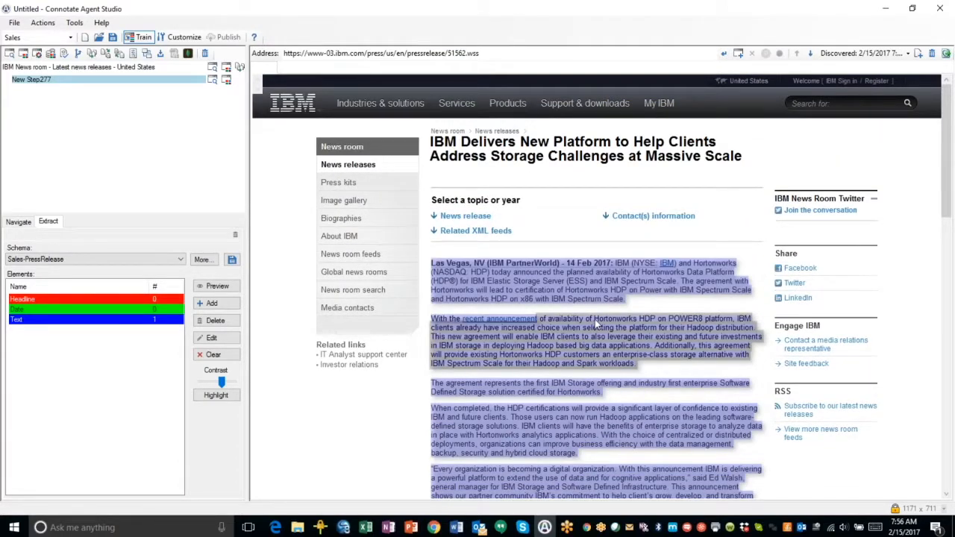
# Open another discovered sample release and review its Text highlighting from top to bottom
pyautogui.click(853, 57)
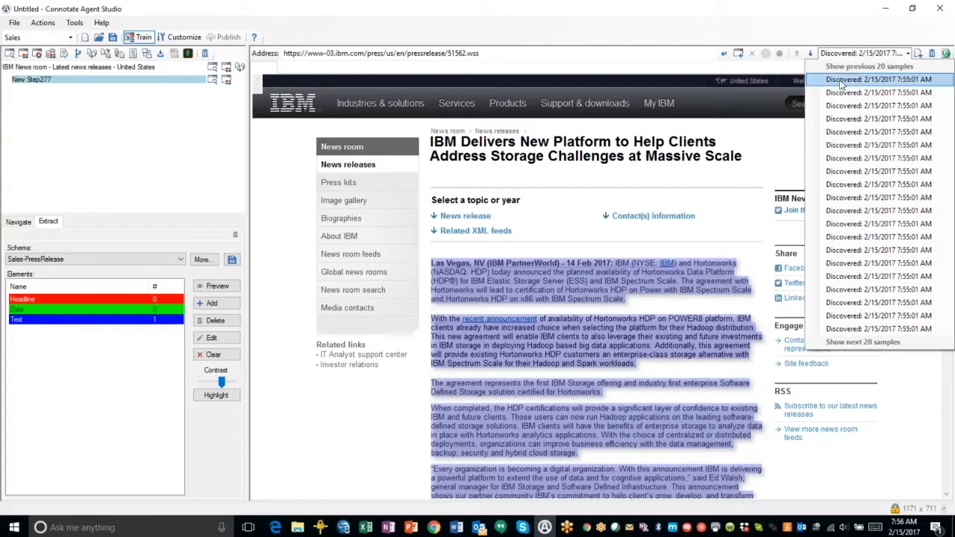
pyautogui.click(841, 106)
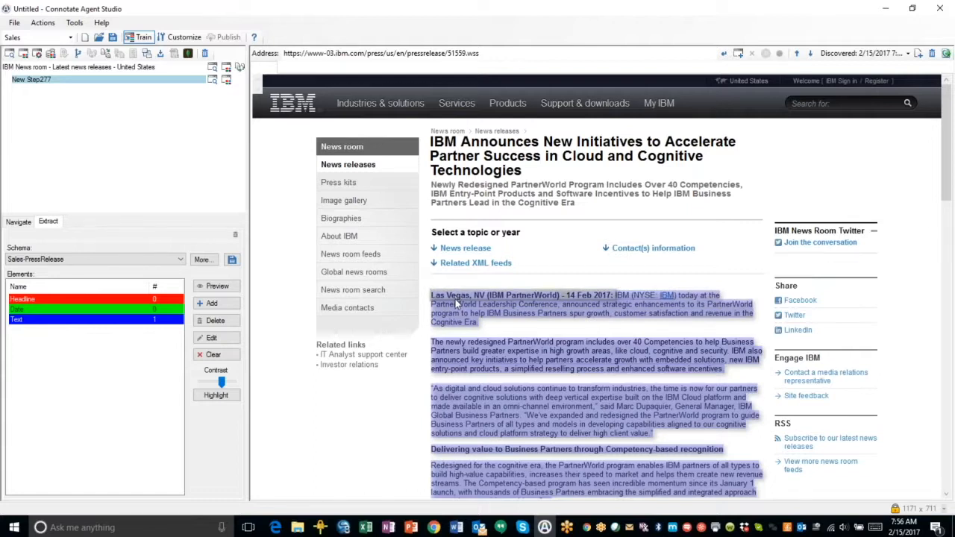
pyautogui.scroll(-3, 588, 338)
pyautogui.scroll(-2, 589, 338)
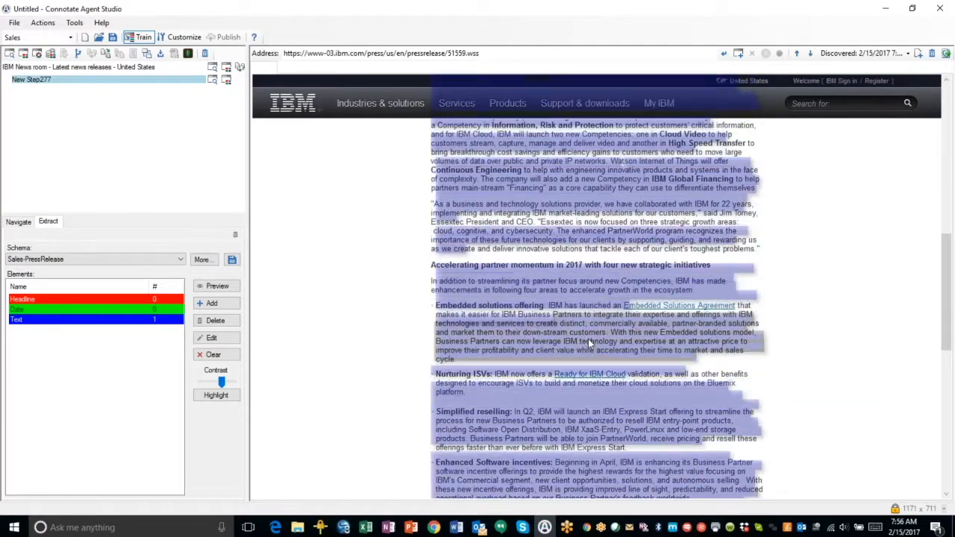
pyautogui.scroll(-5, 588, 338)
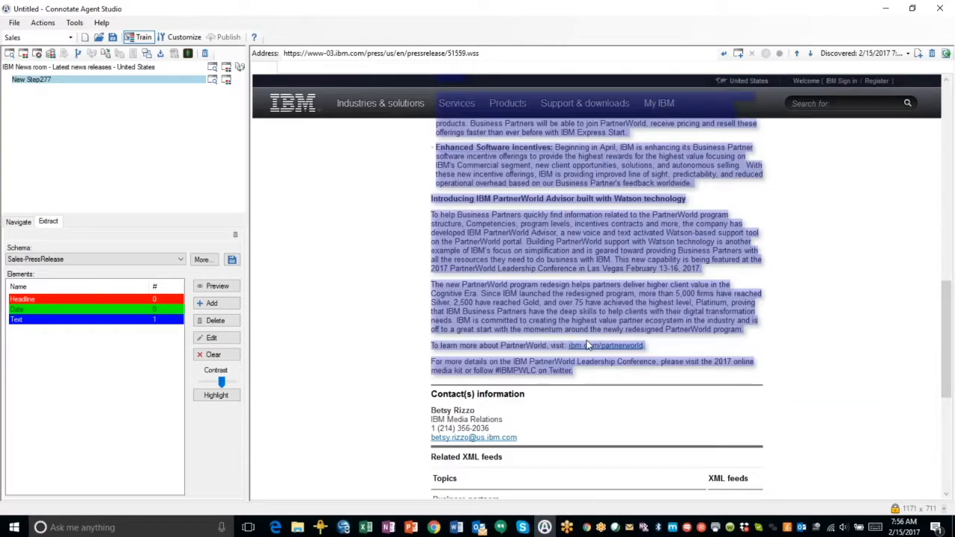
pyautogui.scroll(-3, 588, 346)
pyautogui.scroll(3, 597, 299)
pyautogui.scroll(7, 597, 308)
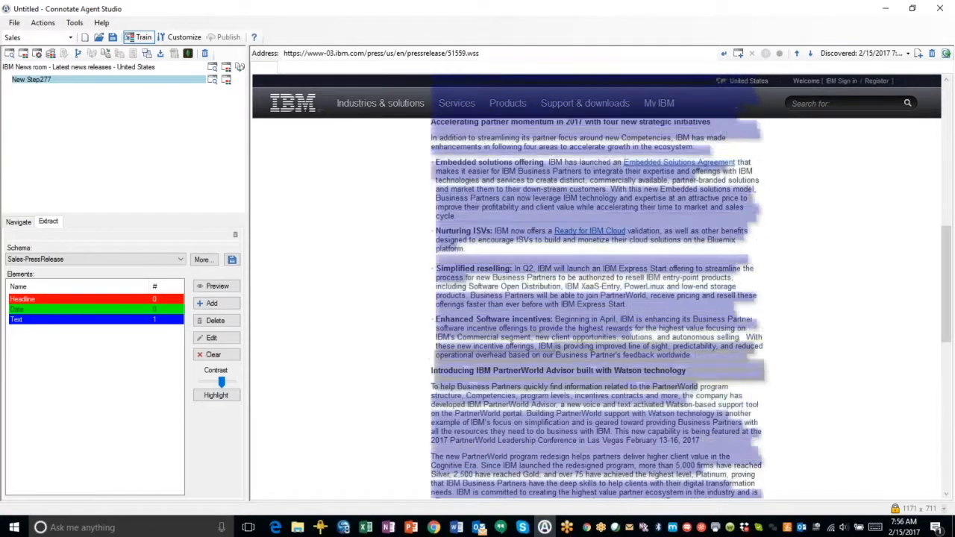
pyautogui.scroll(5, 597, 309)
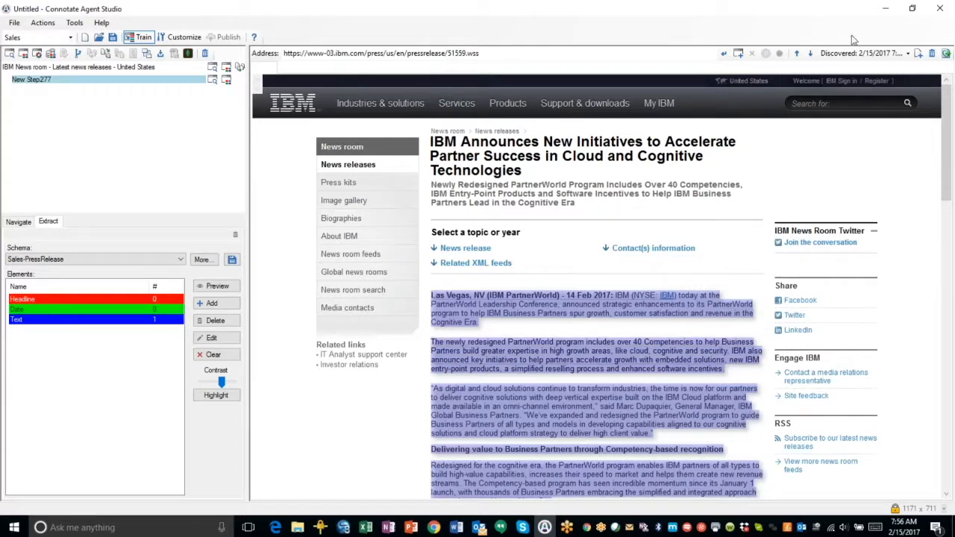
# Open a third sample release and label its ecosystem-partners paragraph as Text to refine the body extraction
pyautogui.click(843, 54)
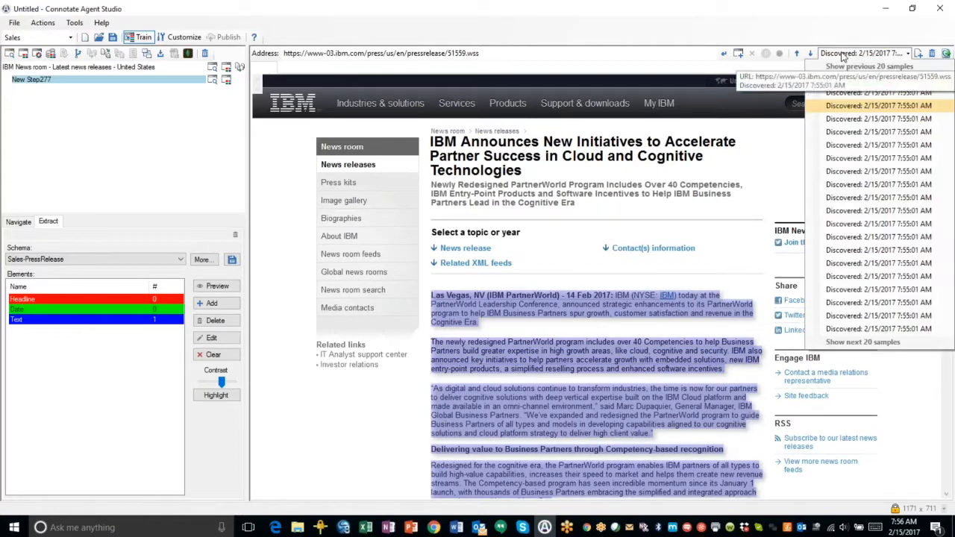
pyautogui.click(821, 133)
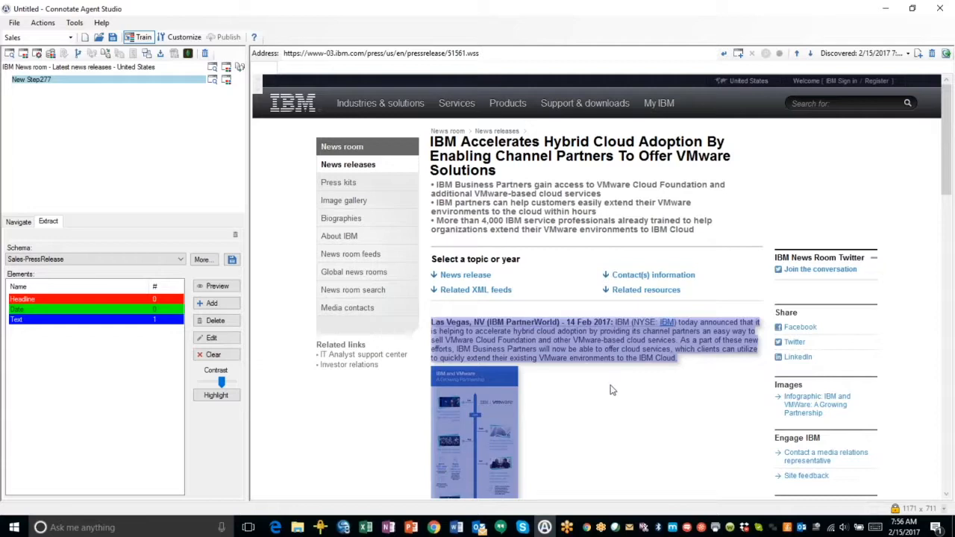
pyautogui.scroll(-3, 618, 380)
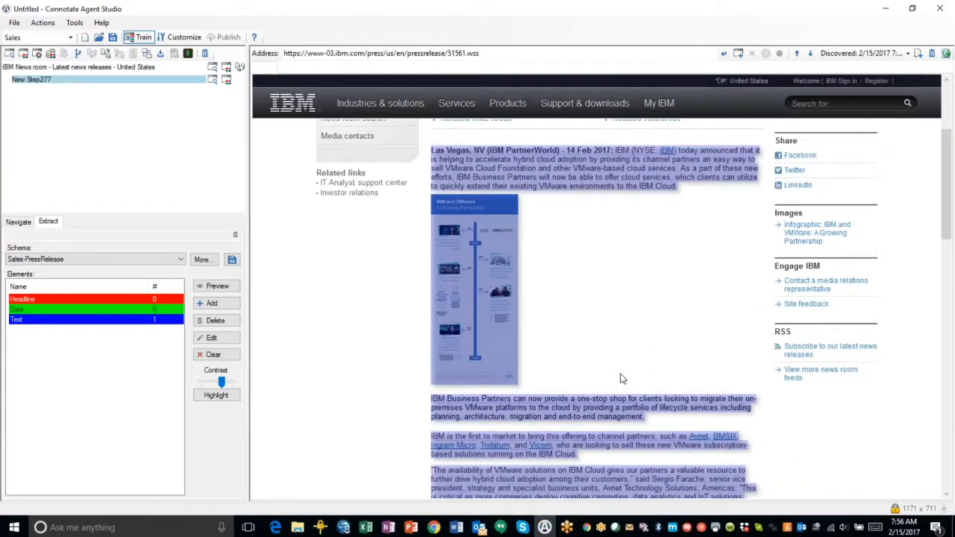
pyautogui.scroll(-3, 592, 317)
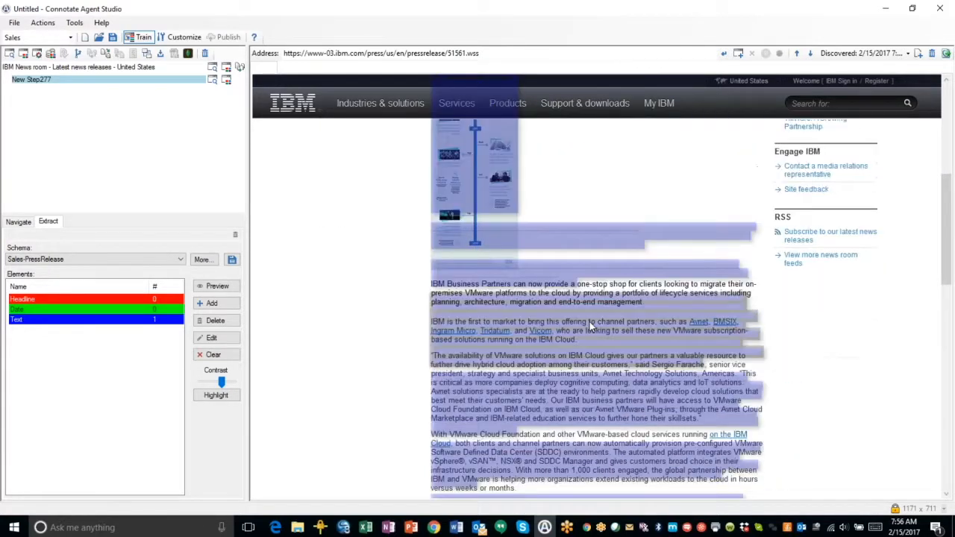
pyautogui.scroll(-6, 591, 326)
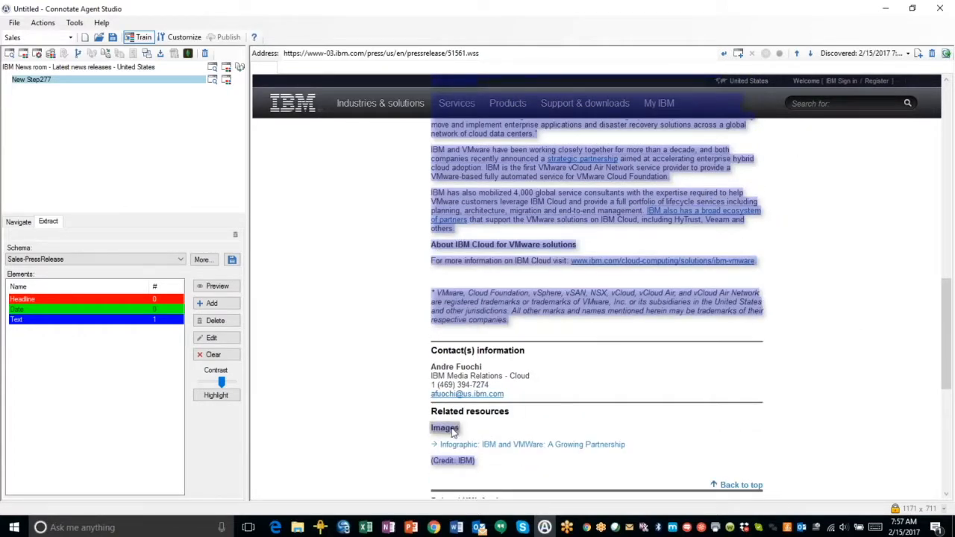
pyautogui.click(462, 432)
pyautogui.click(468, 436)
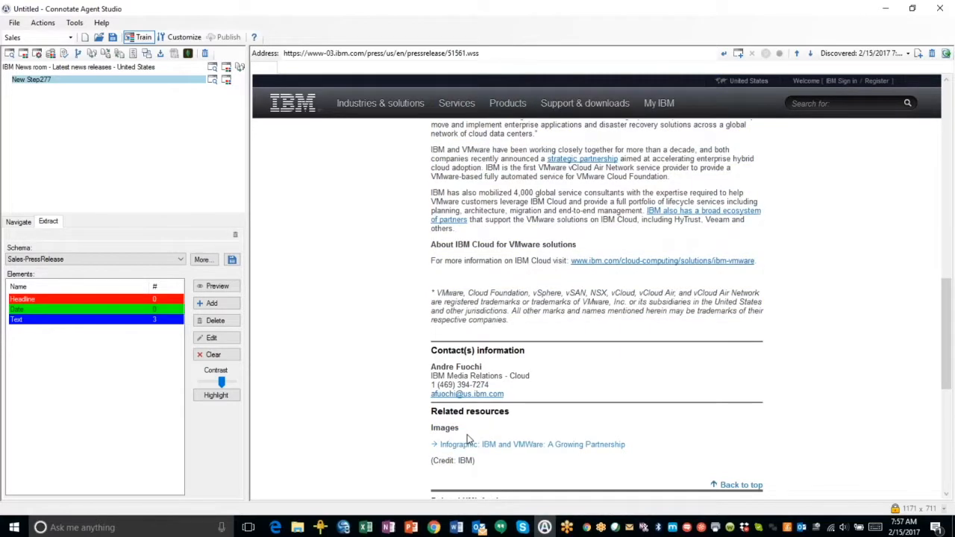
pyautogui.click(501, 219)
pyautogui.click(520, 275)
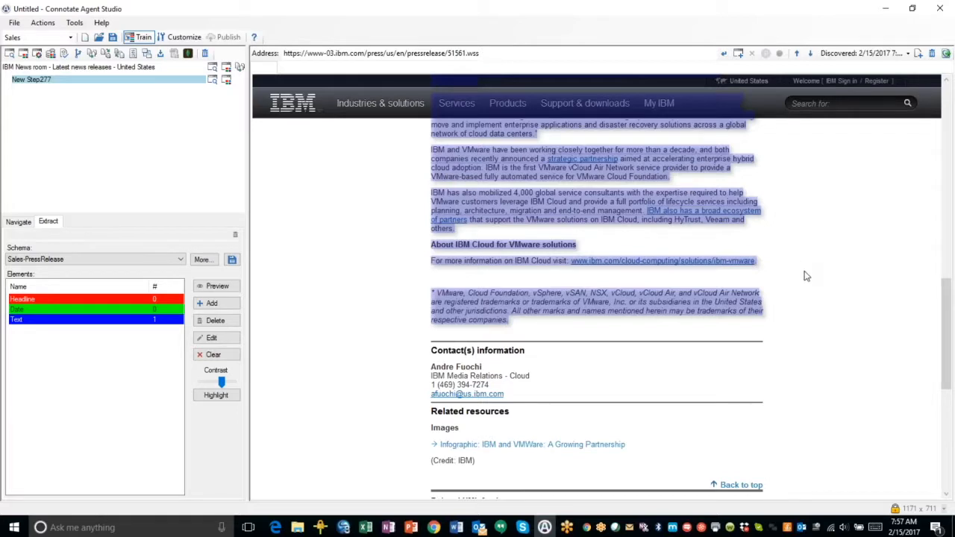
pyautogui.scroll(3, 805, 274)
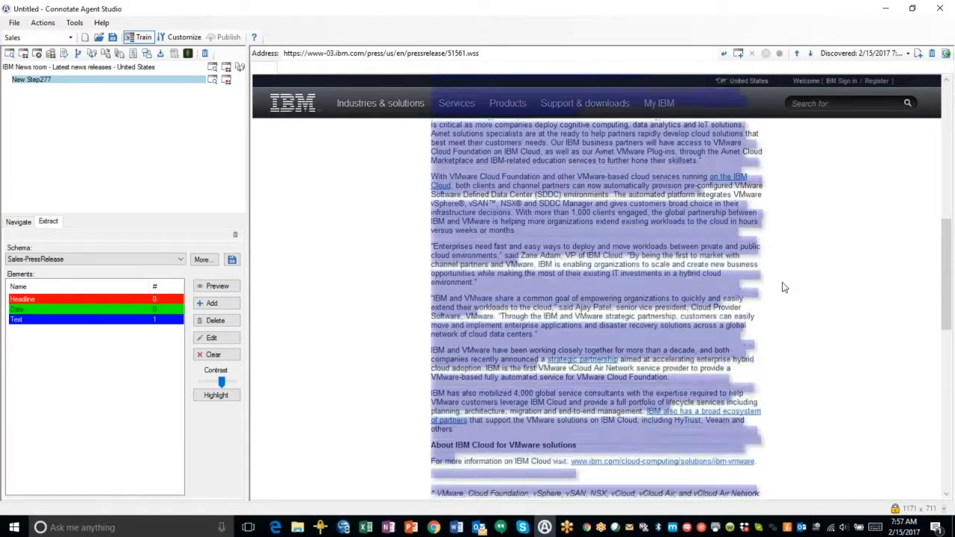
pyautogui.scroll(2, 789, 282)
pyautogui.scroll(3, 628, 337)
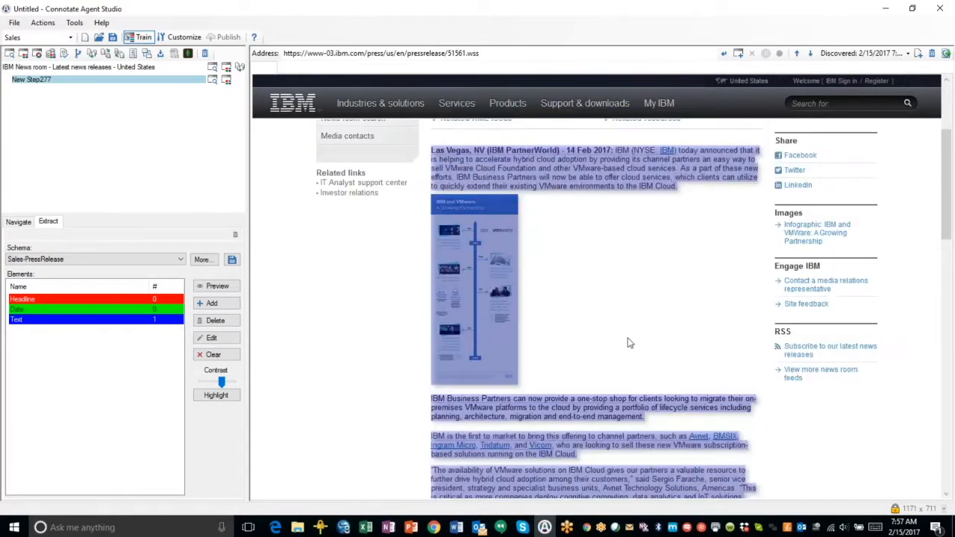
pyautogui.scroll(2, 629, 343)
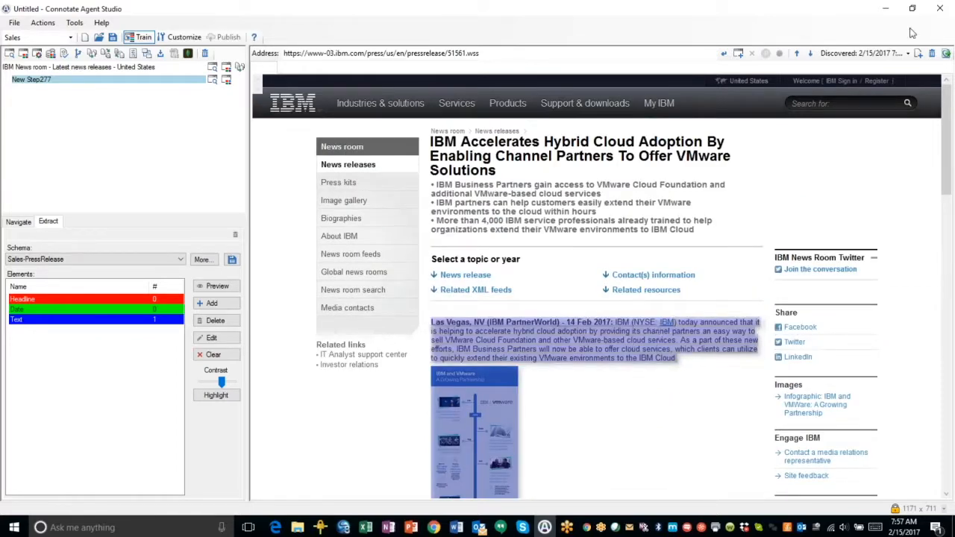
# Open a fourth discovered sample release and review its Text highlighting from top to bottom
pyautogui.click(874, 53)
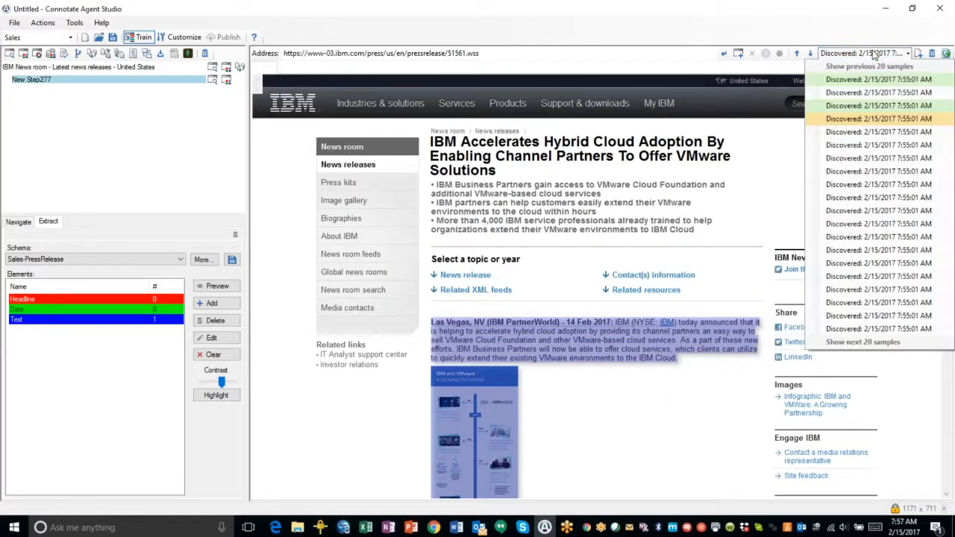
pyautogui.click(852, 95)
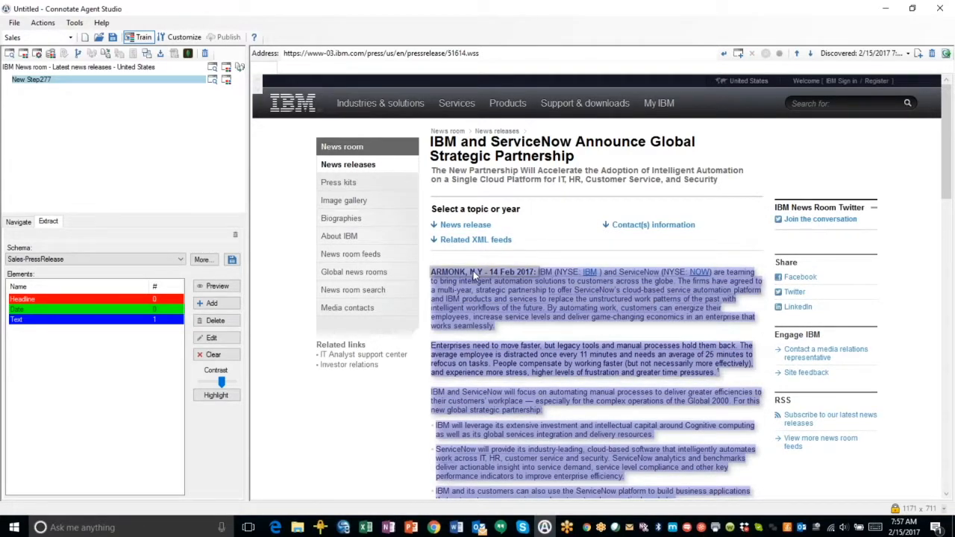
pyautogui.scroll(-5, 539, 288)
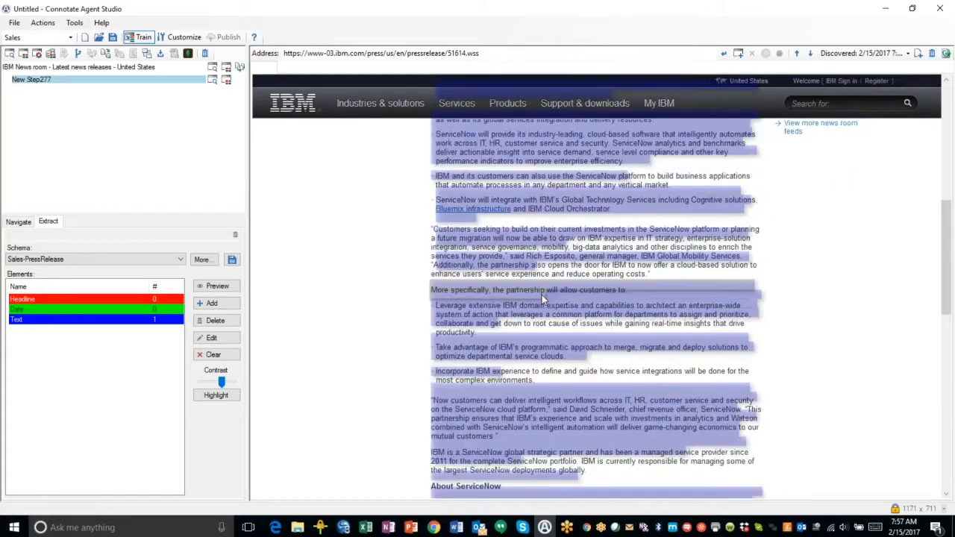
pyautogui.scroll(-5, 542, 295)
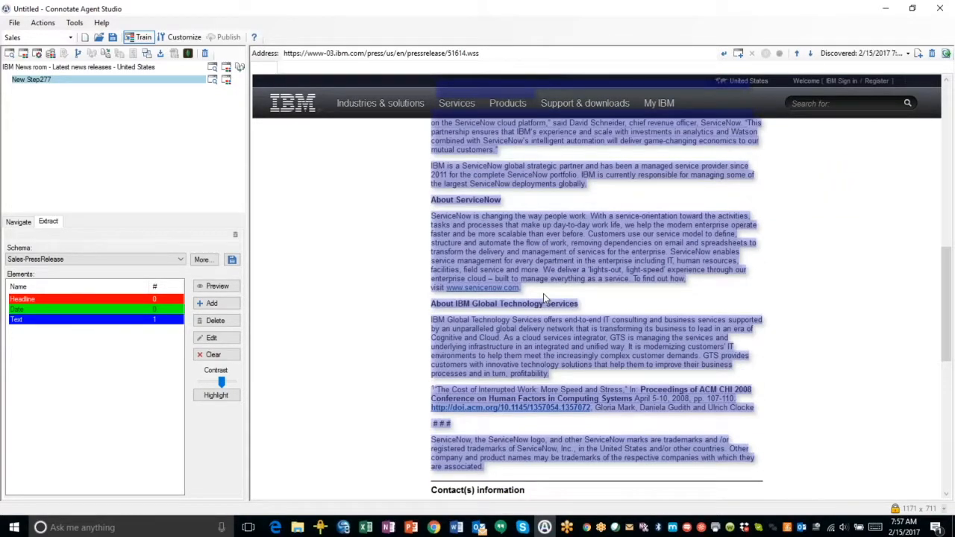
pyautogui.scroll(-4, 543, 297)
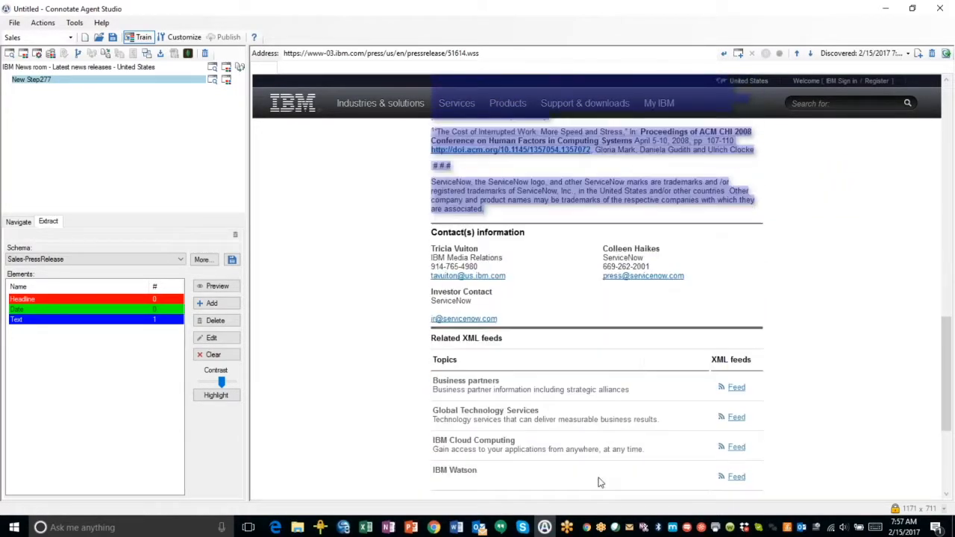
pyautogui.scroll(7, 608, 209)
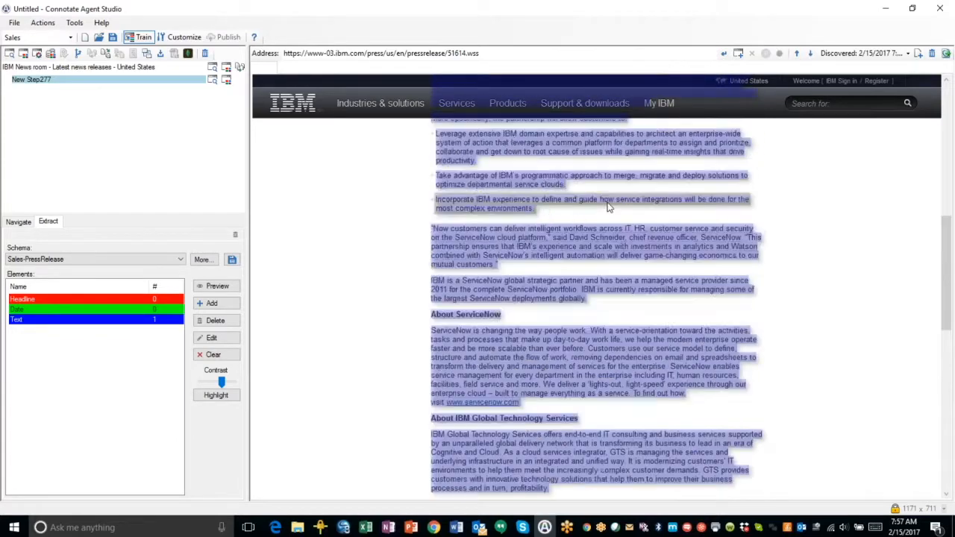
pyautogui.scroll(8, 607, 207)
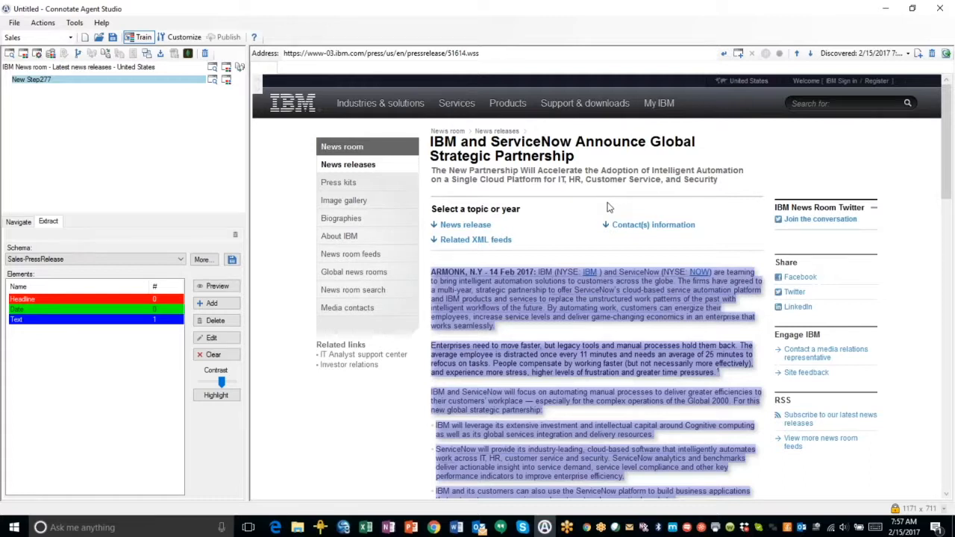
# Save the agent in the My Agents folder under the file name ibm press releases
pyautogui.click(14, 23)
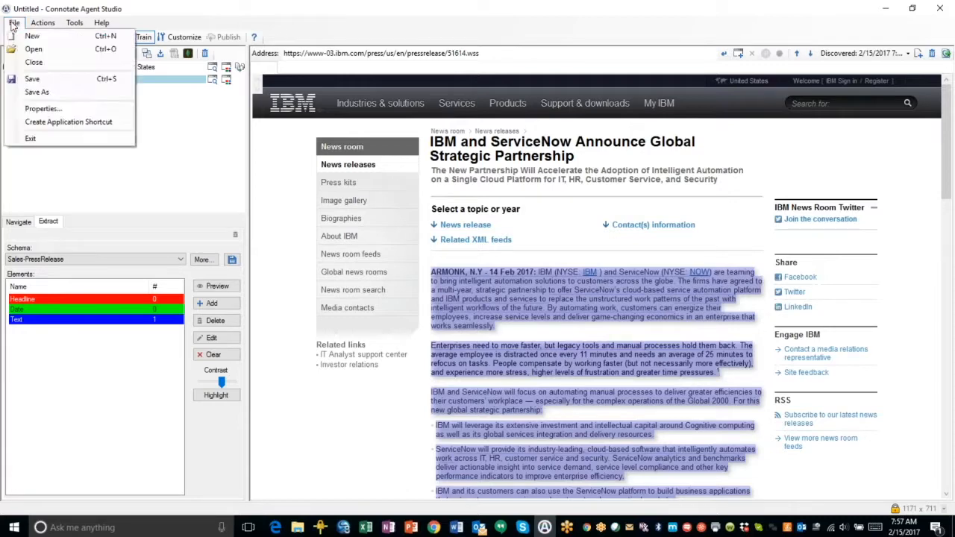
pyautogui.click(21, 82)
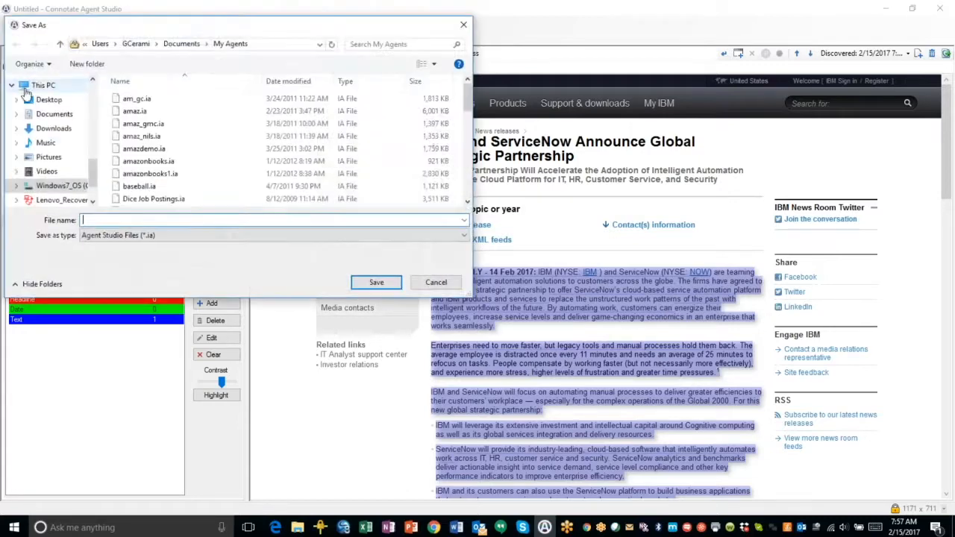
pyautogui.scroll(3, 9, 147)
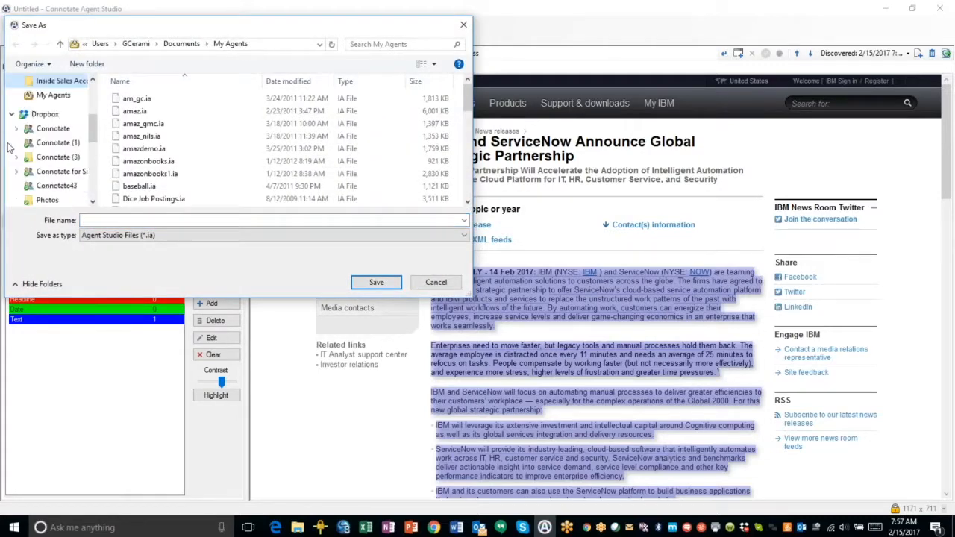
pyautogui.click(276, 222)
pyautogui.write('ibm ')
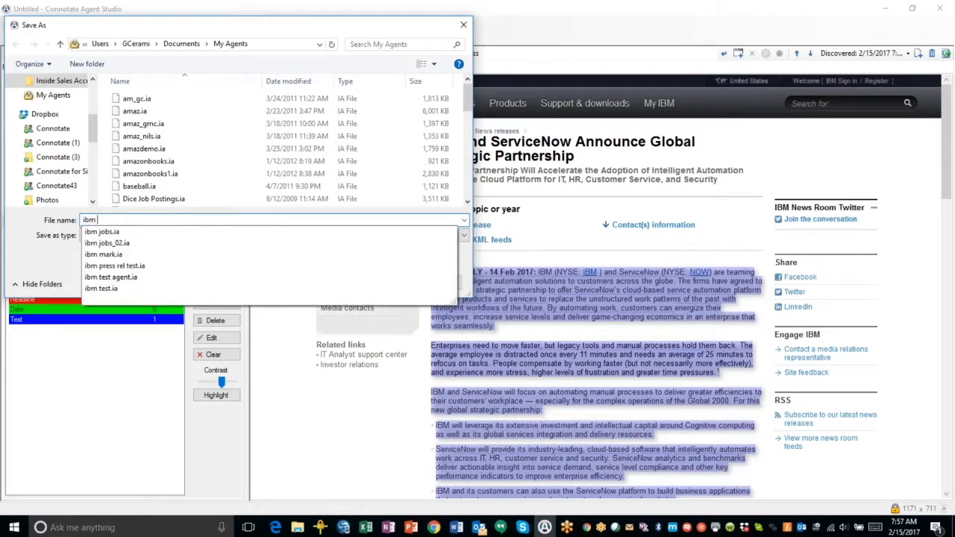
pyautogui.write('press releases')
pyautogui.click(376, 283)
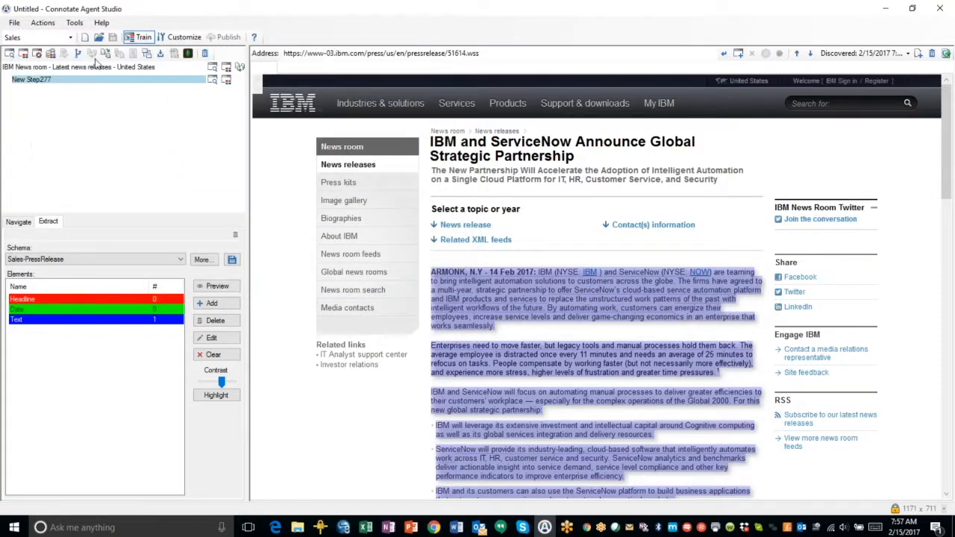
# Run the agent and scroll through the extracted results in the HTML output view
pyautogui.click(71, 23)
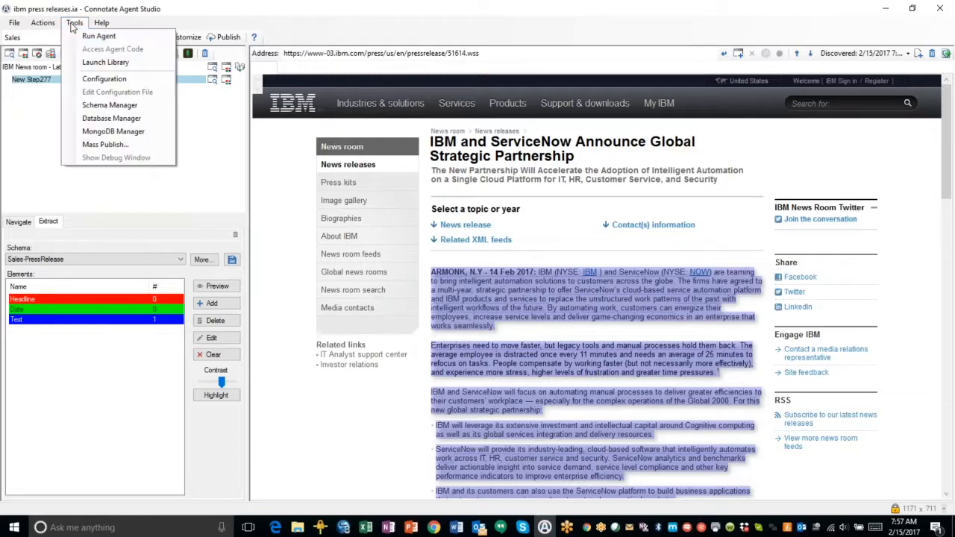
pyautogui.click(75, 35)
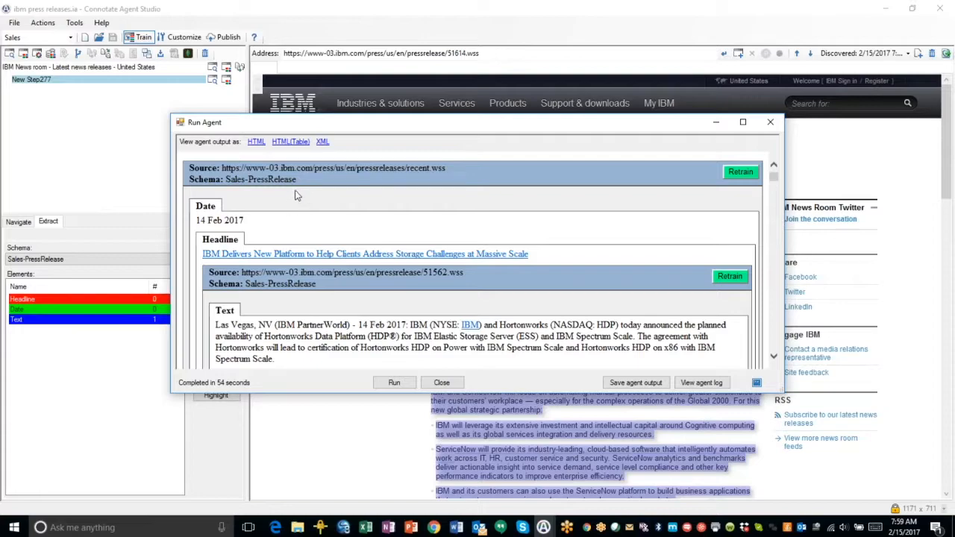
pyautogui.scroll(-1, 609, 221)
pyautogui.scroll(-10, 609, 221)
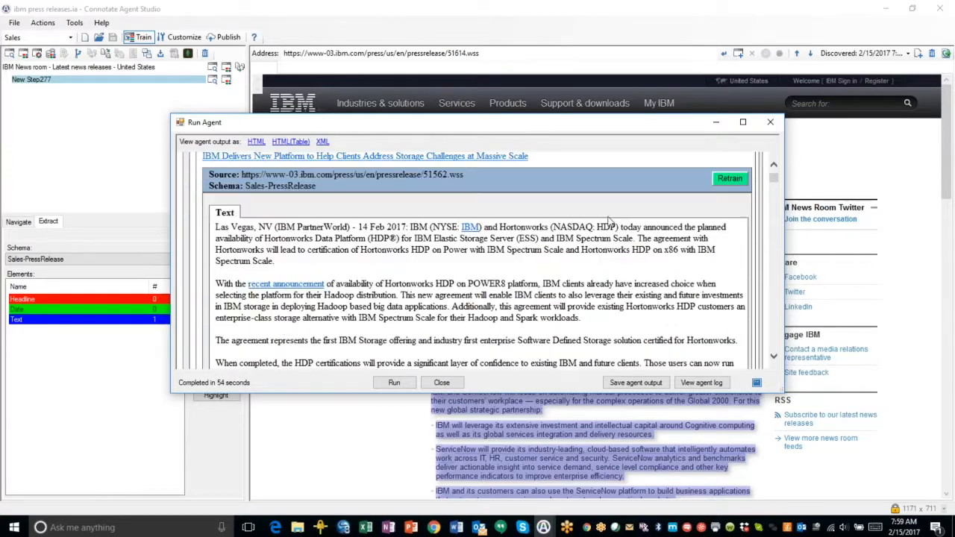
pyautogui.scroll(-15, 601, 237)
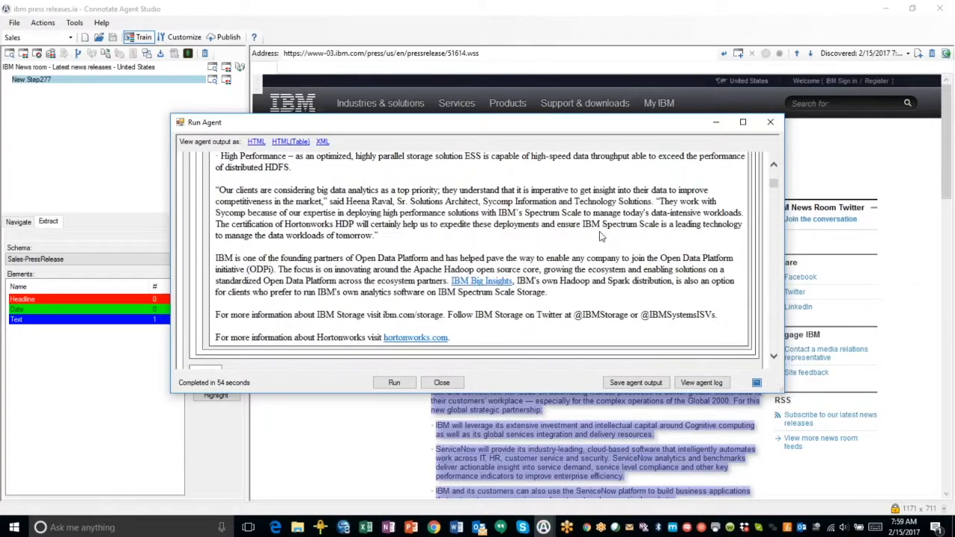
pyautogui.scroll(7, 602, 238)
pyautogui.scroll(10, 254, 291)
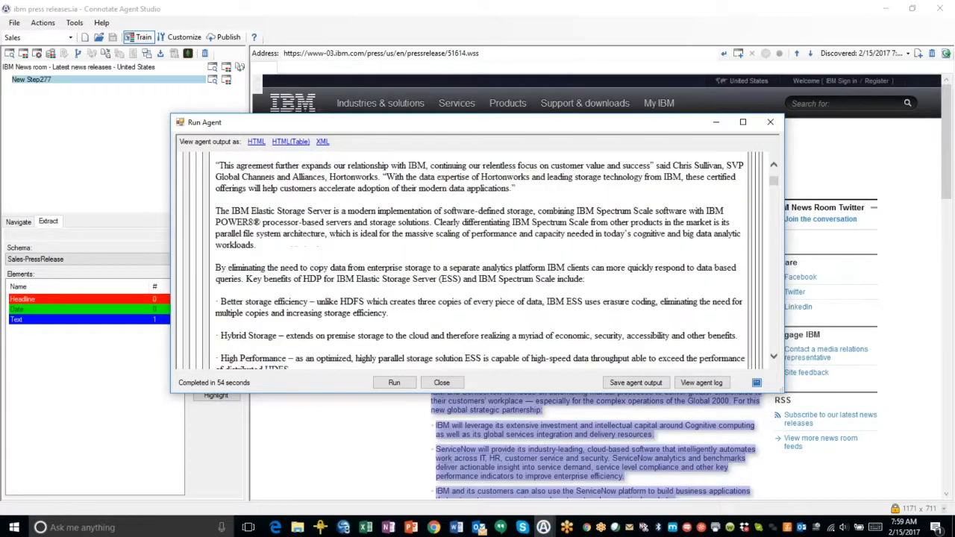
pyautogui.scroll(2, 254, 291)
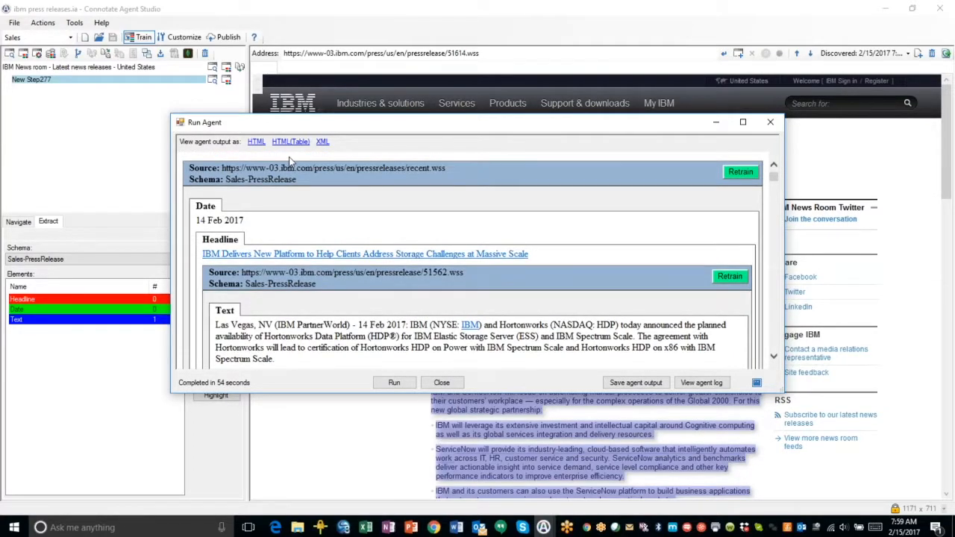
# Switch the run output to the HTML table view and review the Date, Headline and Text rows
pyautogui.click(290, 142)
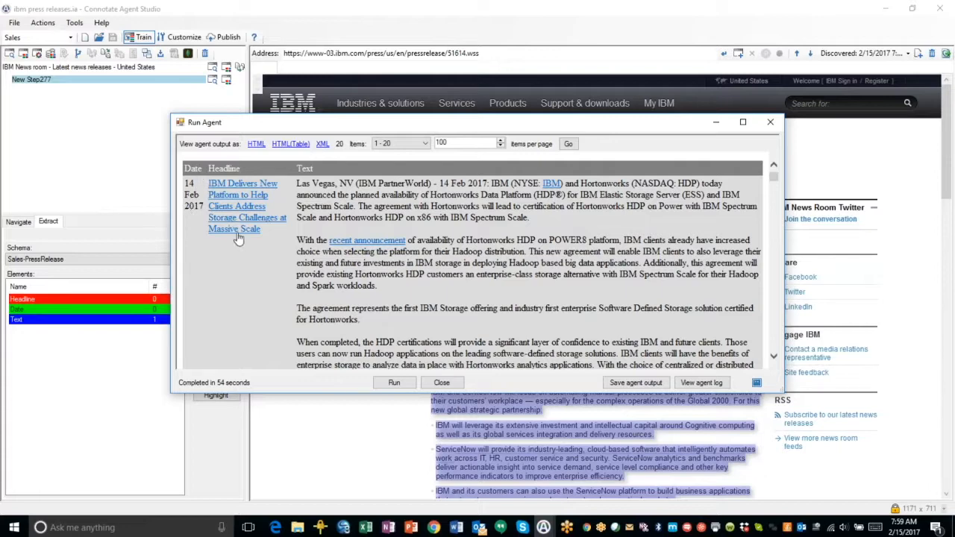
pyautogui.scroll(-15, 511, 256)
pyautogui.scroll(-3, 511, 257)
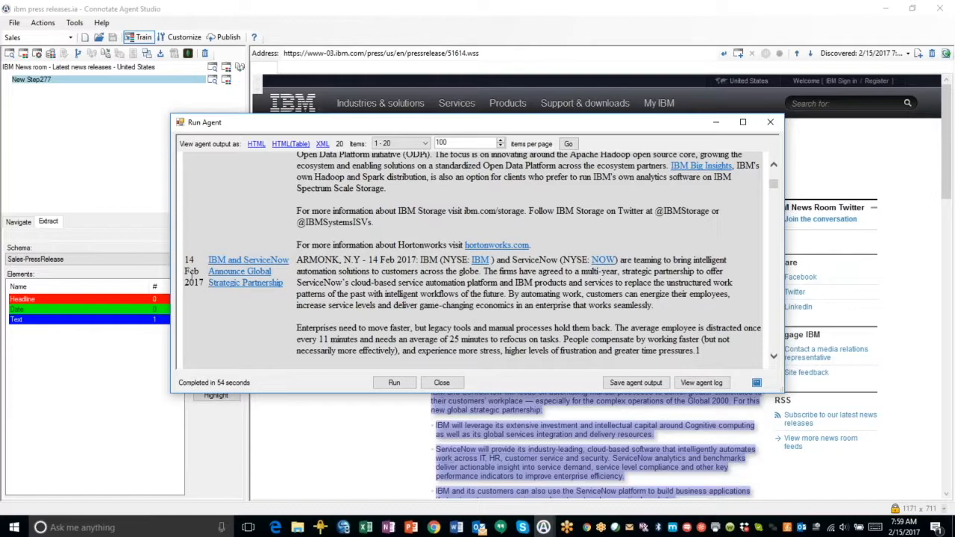
pyautogui.scroll(-12, 385, 242)
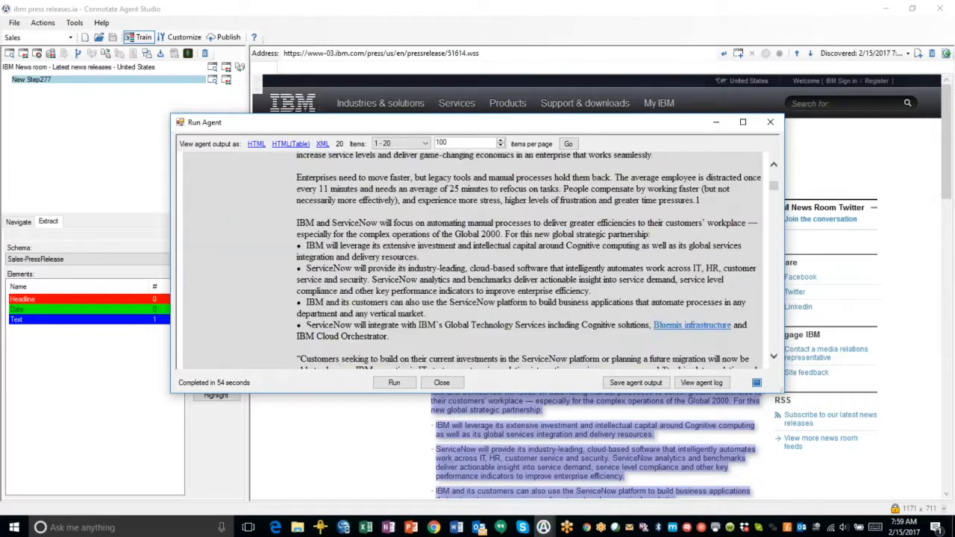
pyautogui.scroll(-8, 385, 242)
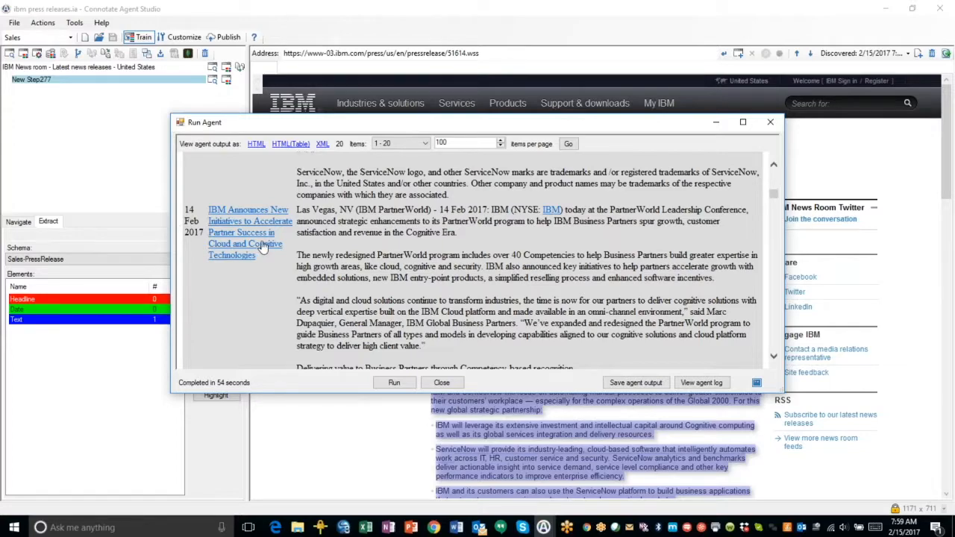
pyautogui.scroll(1, 563, 265)
pyautogui.scroll(15, 562, 265)
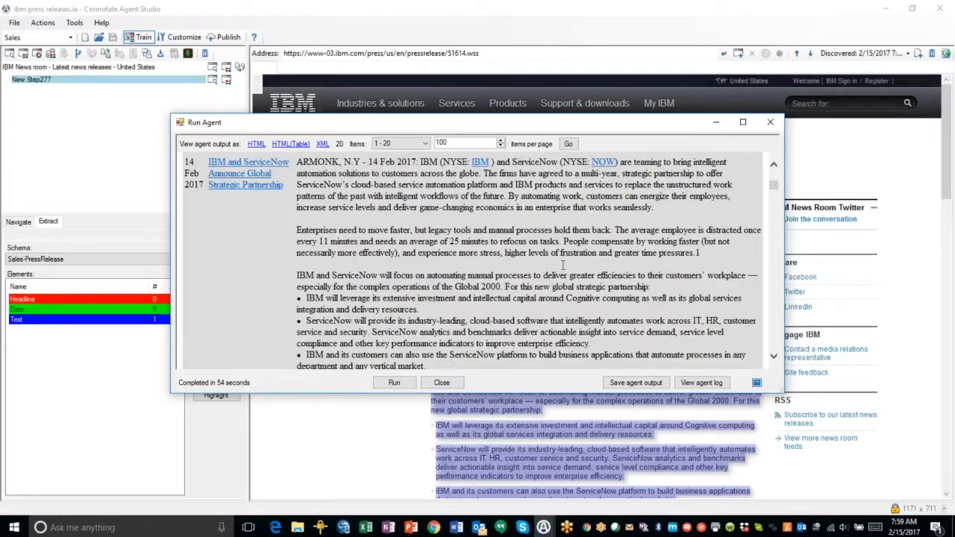
pyautogui.scroll(4, 563, 265)
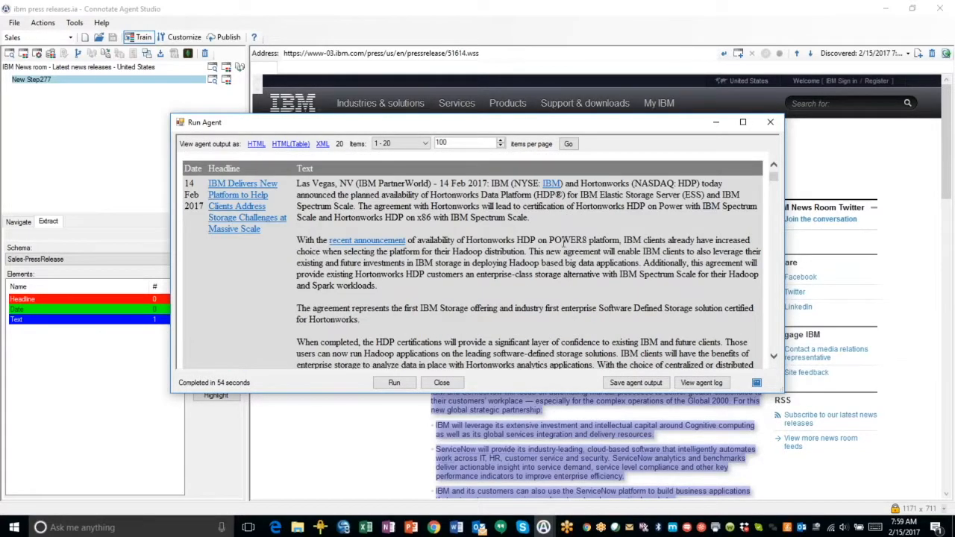
# Examine the run output in XML view, then return to the HTML table view
pyautogui.click(322, 143)
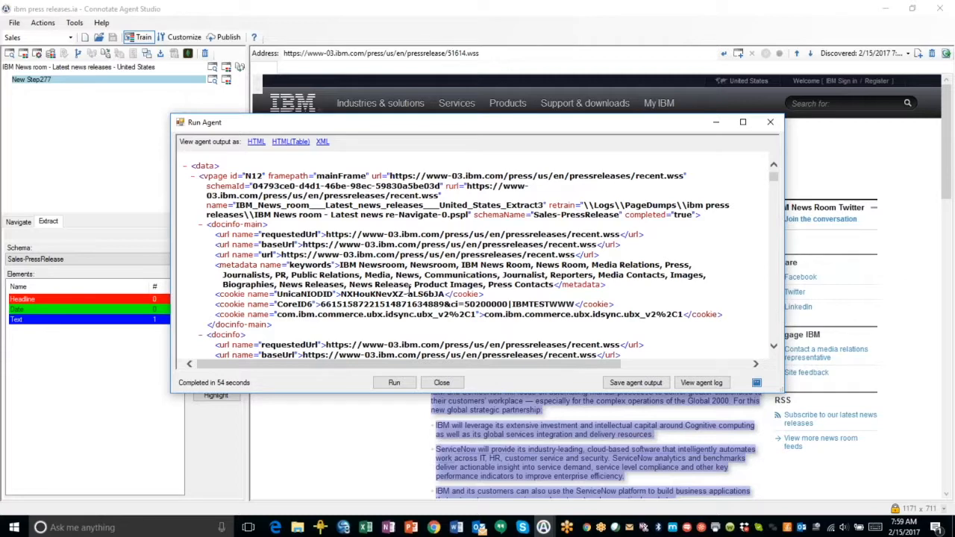
pyautogui.scroll(-1, 439, 266)
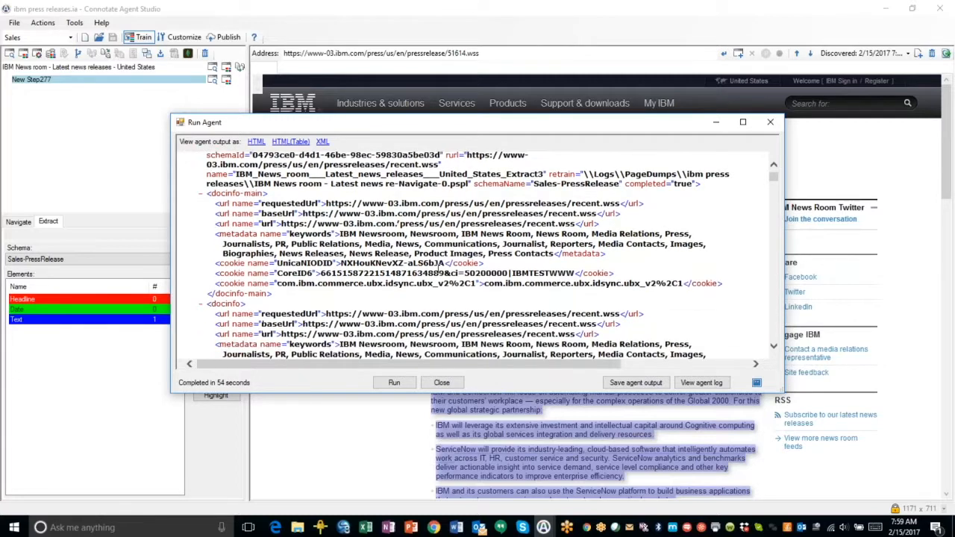
pyautogui.scroll(-1, 438, 265)
pyautogui.scroll(-10, 439, 269)
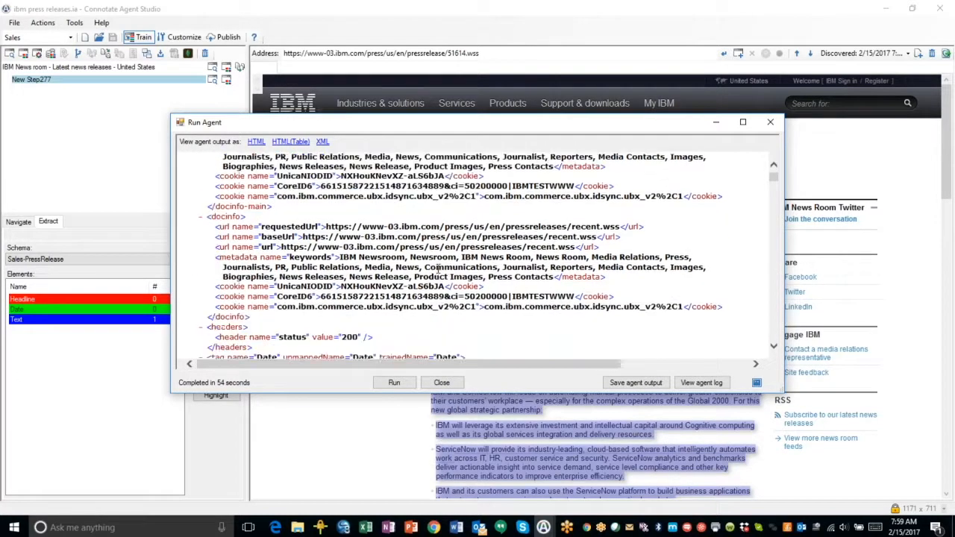
pyautogui.scroll(-4, 438, 273)
pyautogui.scroll(15, 439, 274)
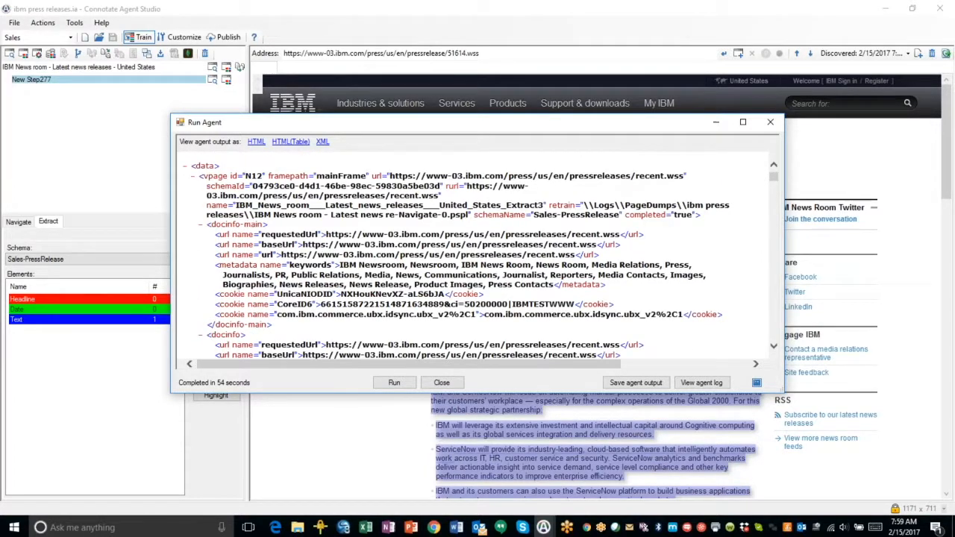
pyautogui.click(290, 142)
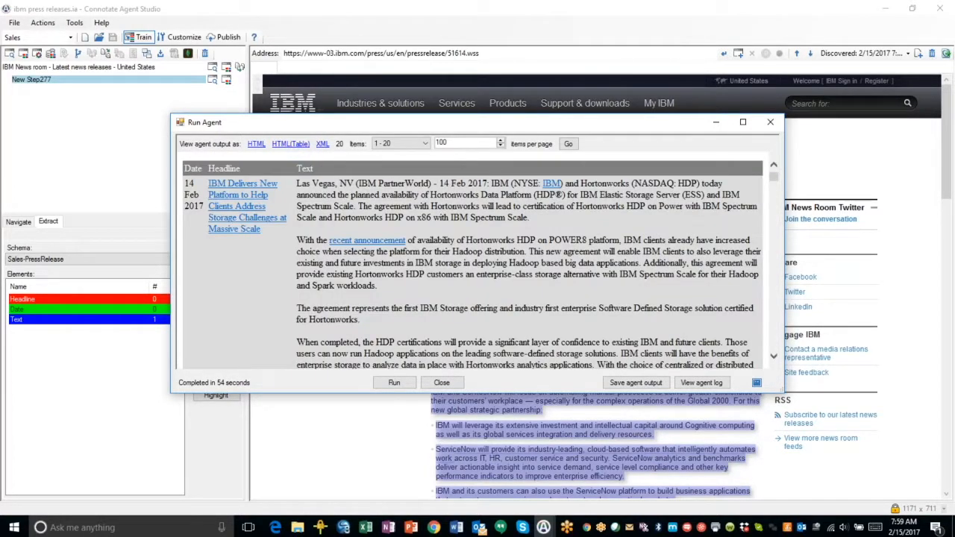